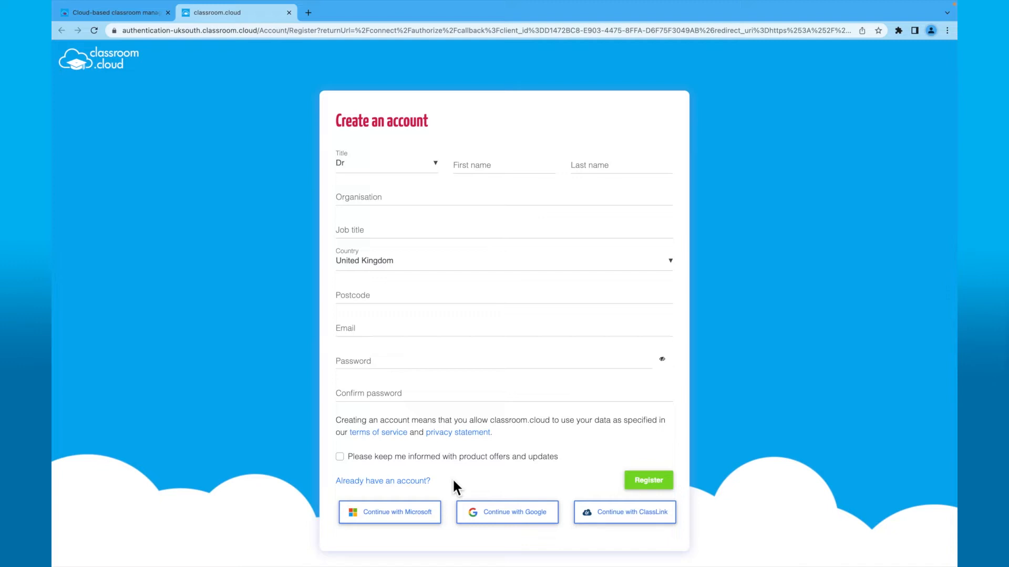
- Sign in with the school's Microsoft admin email and password, decline saving the password, and stay signed in
{"action": "left_click", "coordinate": [425, 518]}
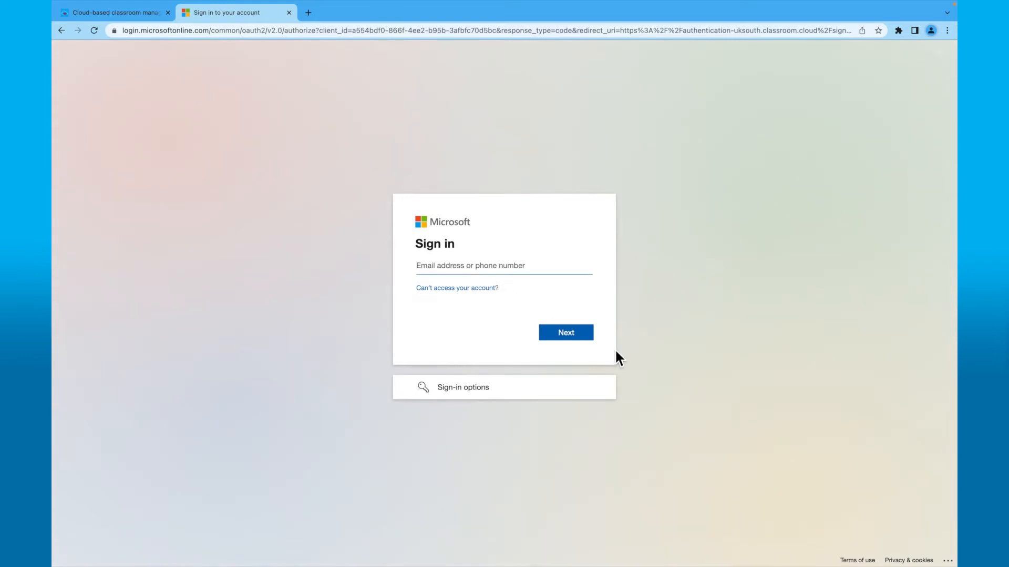
{"action": "key", "text": "ctrl+v"}
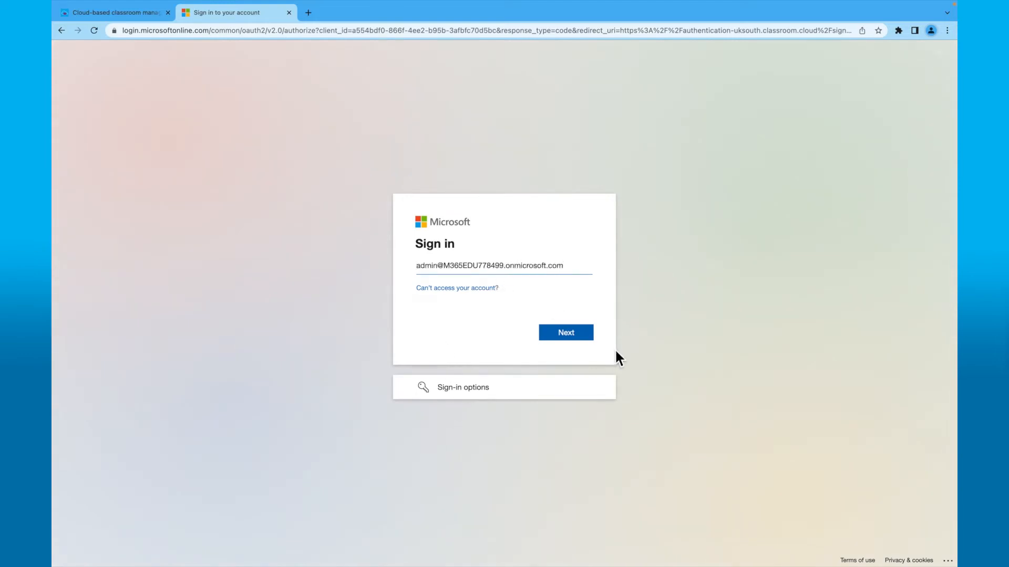
{"action": "left_click", "coordinate": [589, 342]}
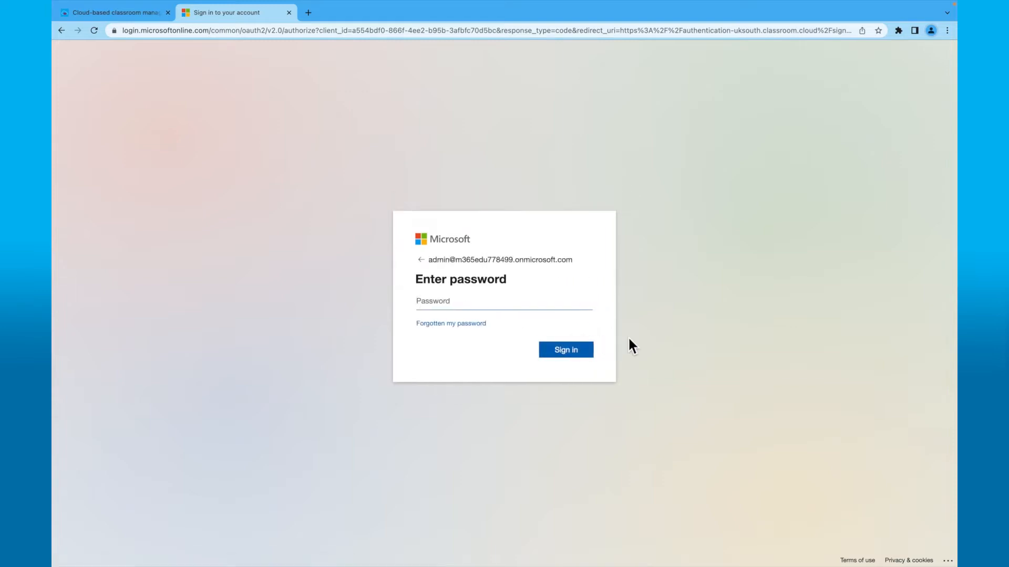
{"action": "type", "text": "•••••••"}
{"action": "key", "text": "Return"}
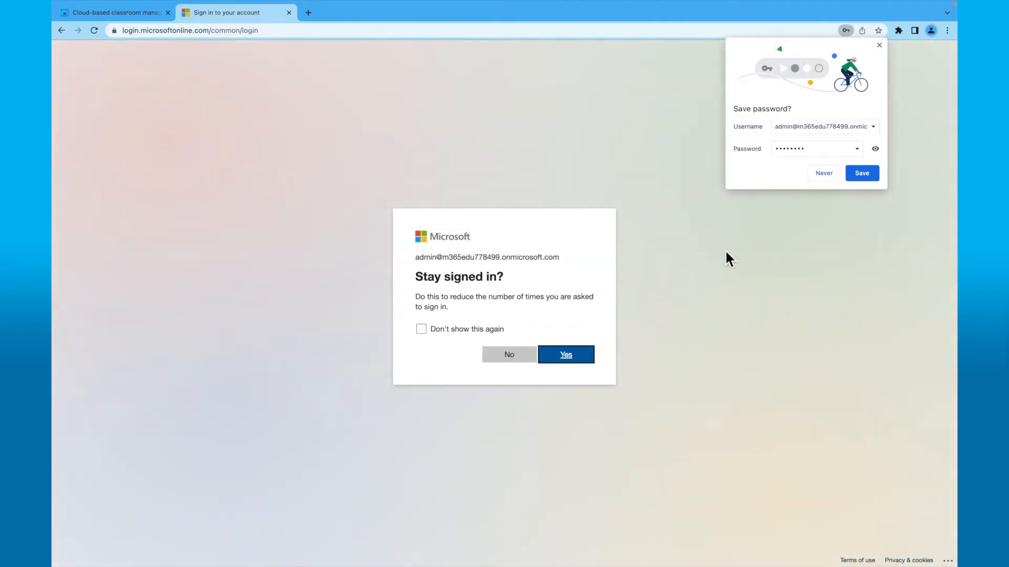
{"action": "left_click", "coordinate": [816, 177]}
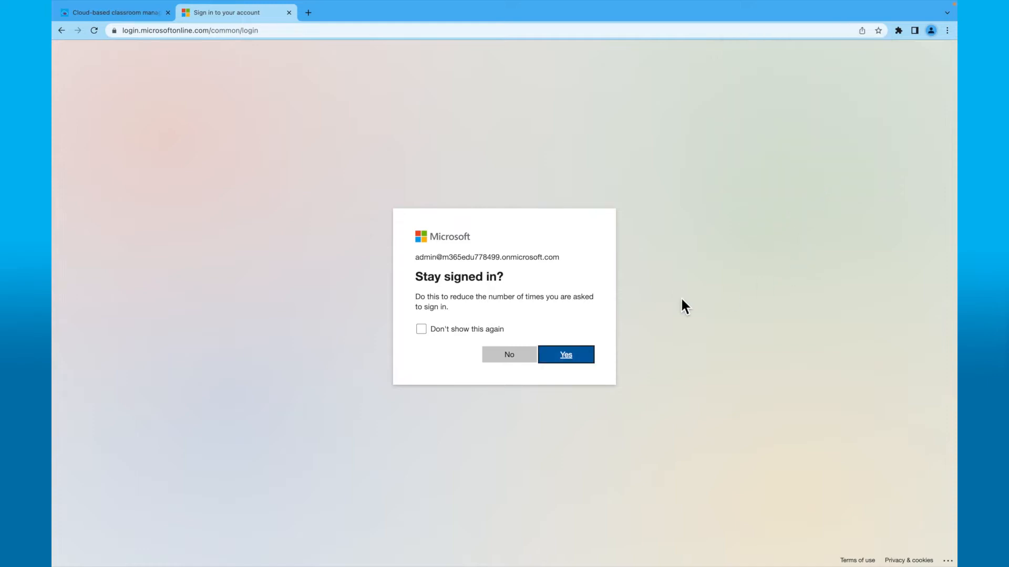
{"action": "left_click", "coordinate": [584, 359]}
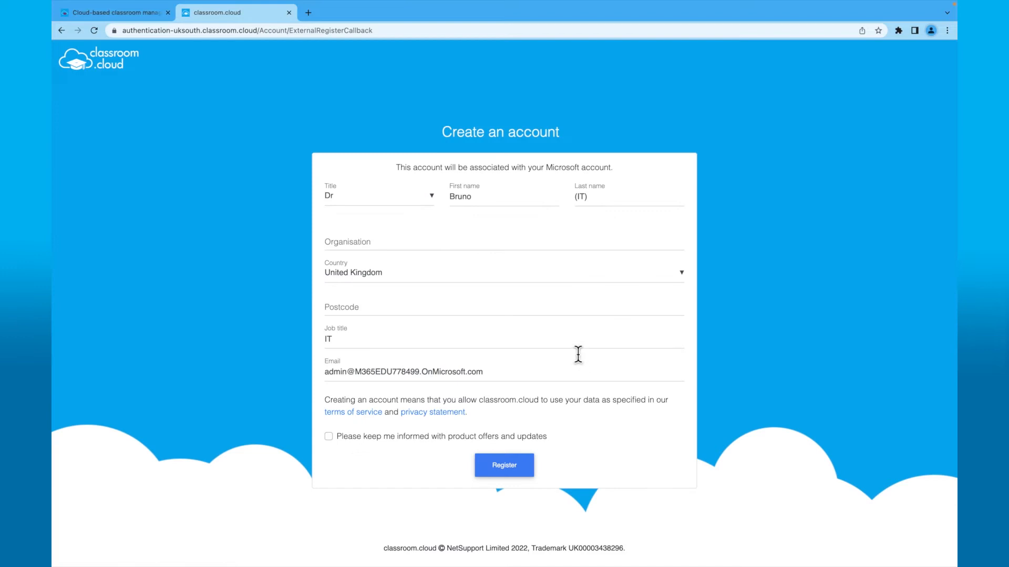
- Set the title to Mr, replace the last name, and enter organisation NetSupport Academy
{"action": "left_click", "coordinate": [431, 196]}
{"action": "left_click", "coordinate": [411, 232]}
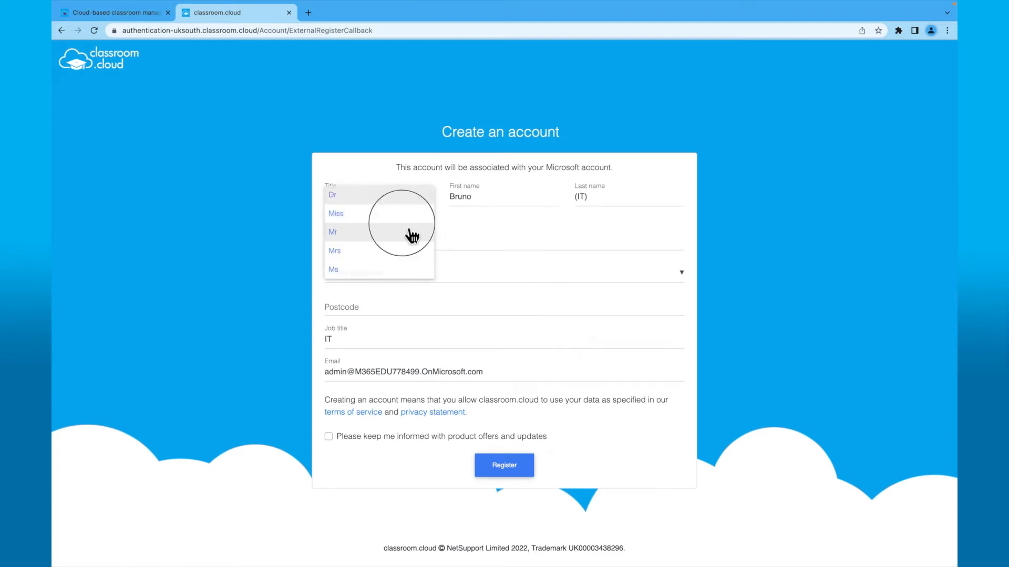
{"action": "left_click", "coordinate": [612, 208]}
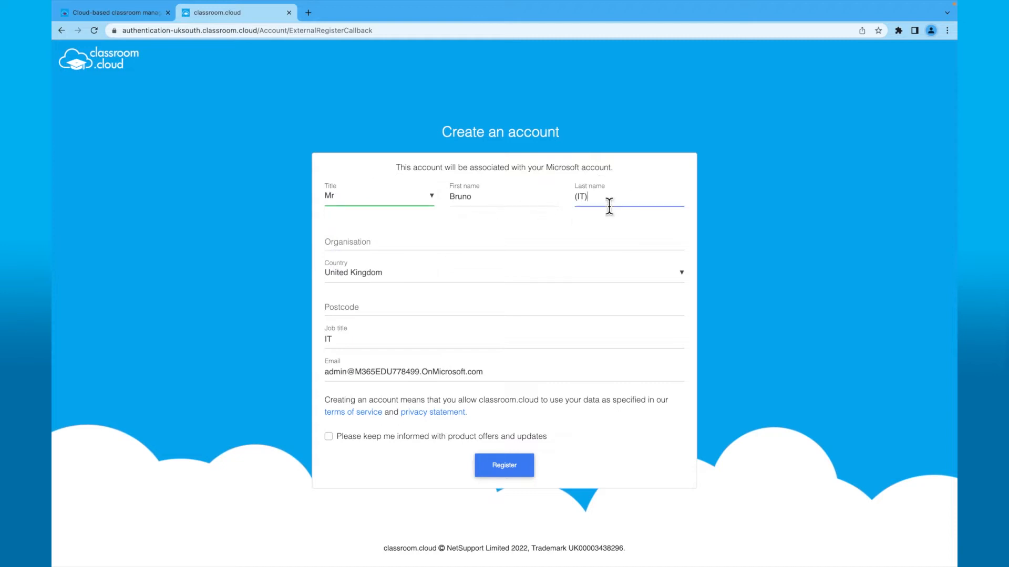
{"action": "key", "text": "BackSpace"}
{"action": "key", "text": "BackSpace"}
{"action": "key", "text": "BackSpace"}
{"action": "type", "text": "Smith"}
{"action": "key", "text": "Tab"}
{"action": "type", "text": "N"}
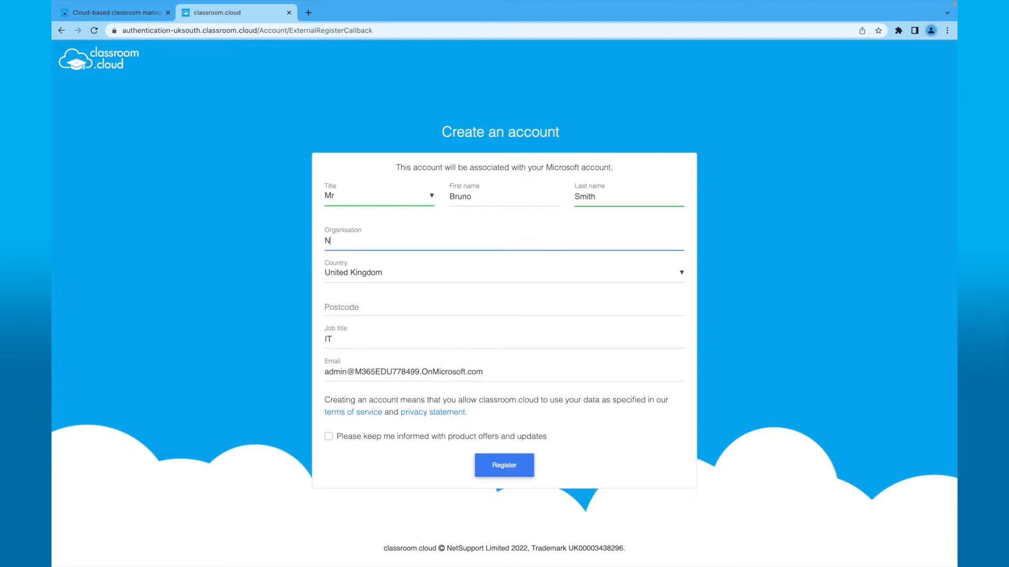
{"action": "type", "text": "etSupport Academy"}
- Enter the school postcode and job title Network Manager, then submit the registration
{"action": "left_click", "coordinate": [610, 304]}
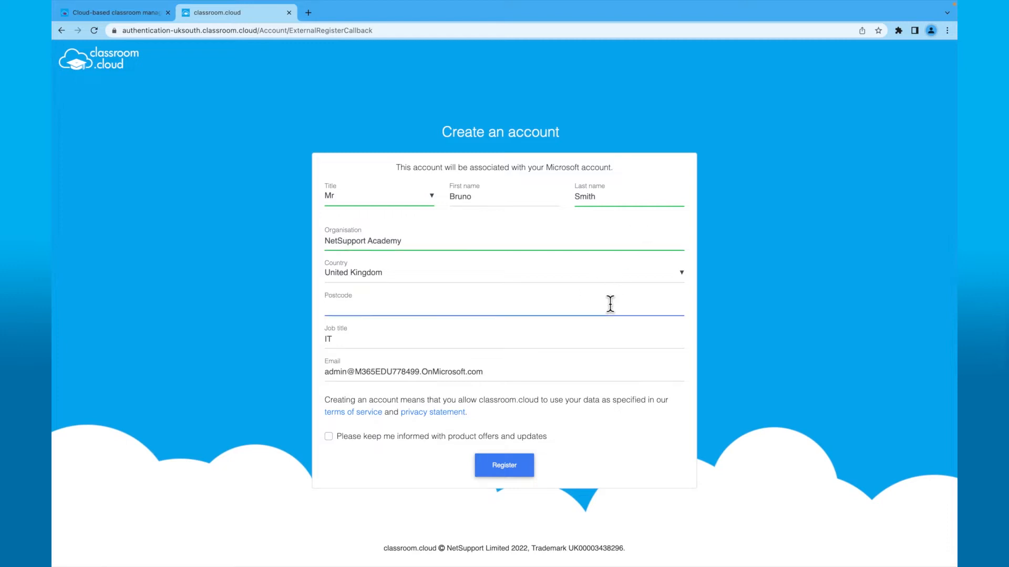
{"action": "type", "text": "PE6 8NE"}
{"action": "left_click", "coordinate": [471, 344]}
{"action": "key", "text": "BackSpace"}
{"action": "key", "text": "BackSpace"}
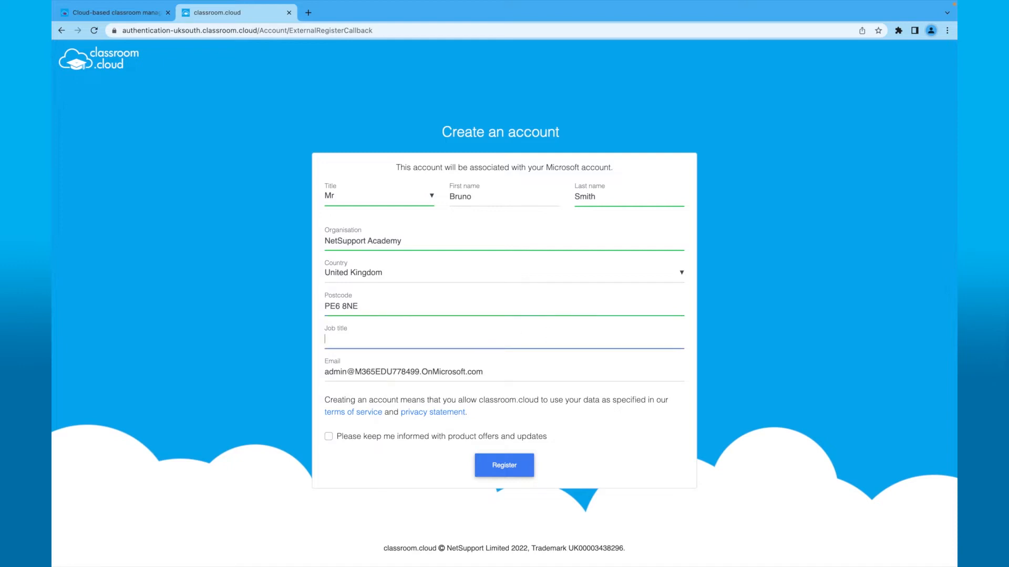
{"action": "type", "text": "Network Manager"}
{"action": "left_click", "coordinate": [520, 466]}
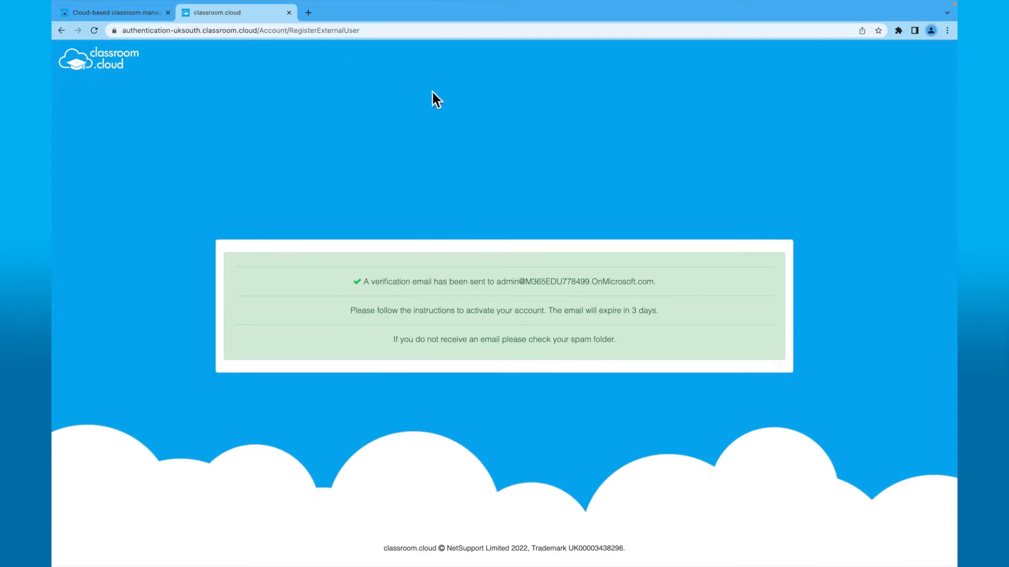
{"action": "left_click", "coordinate": [308, 13]}
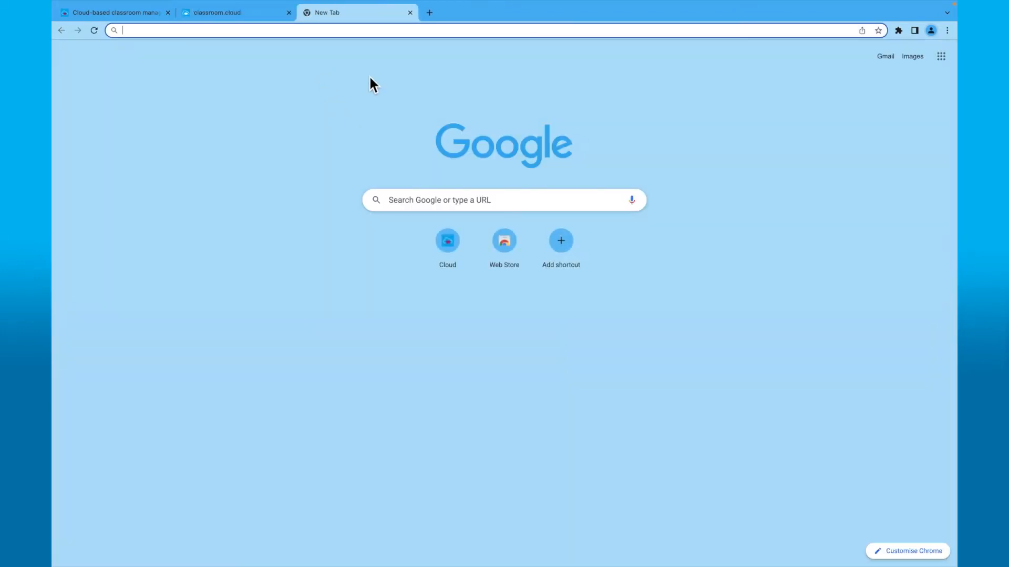
- Sign in at office.com and follow the classroom.cloud welcome email's confirmation link in Outlook
{"action": "type", "text": "offi"}
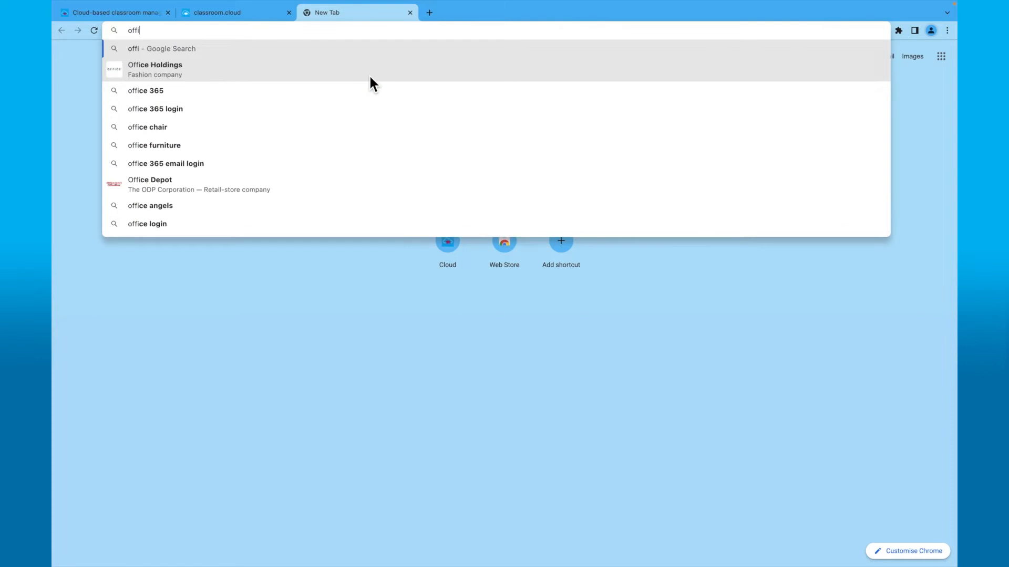
{"action": "type", "text": "ce.com"}
{"action": "key", "text": "Return"}
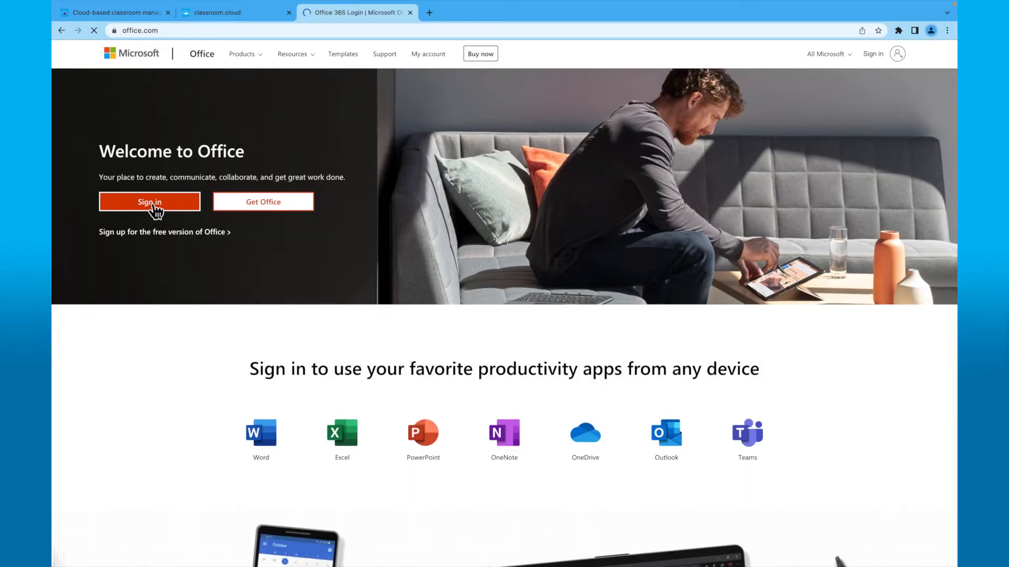
{"action": "left_click", "coordinate": [152, 205]}
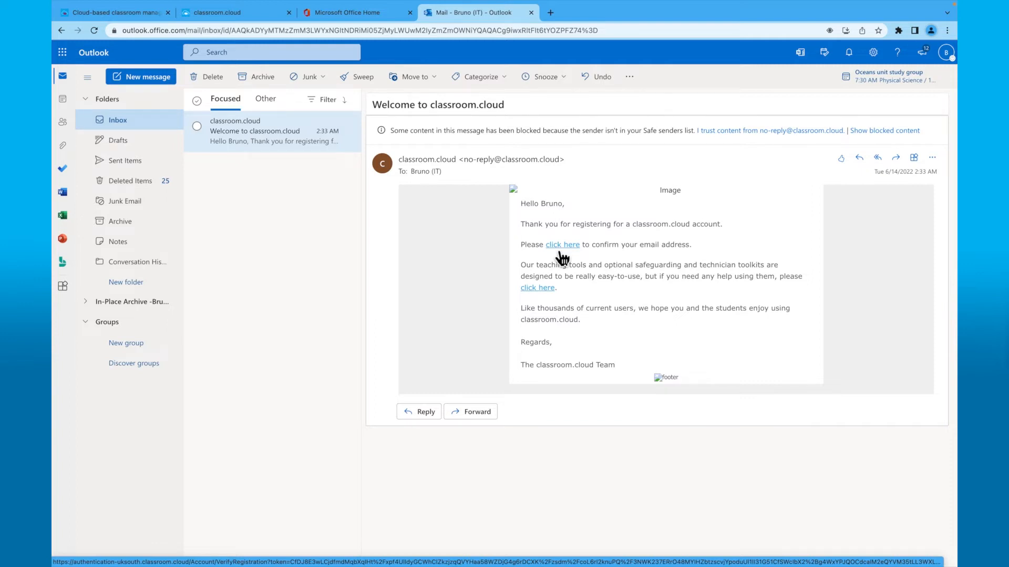
{"action": "left_click", "coordinate": [560, 250]}
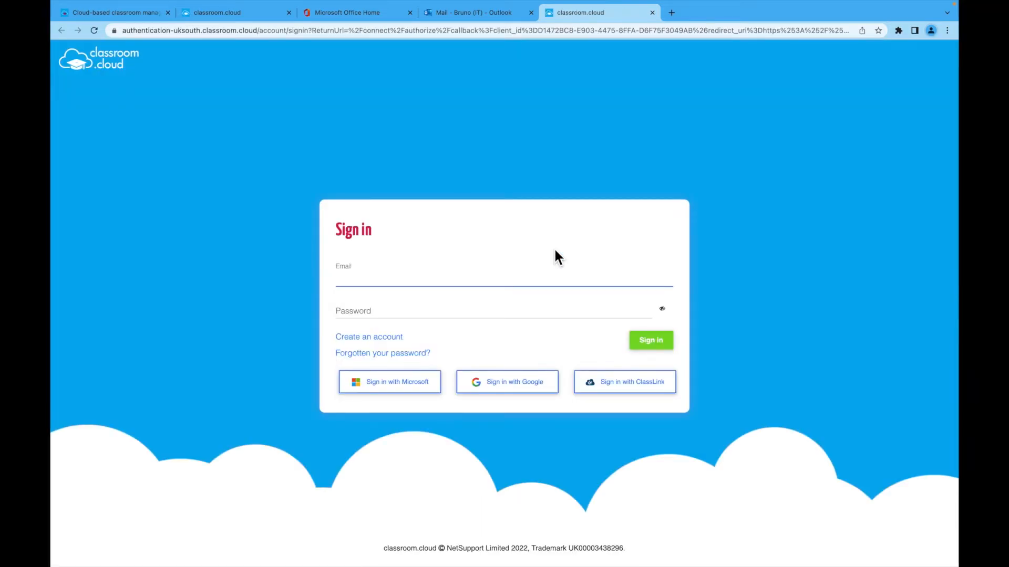
- Sign in to classroom.cloud with the Microsoft account
{"action": "left_click", "coordinate": [422, 389]}
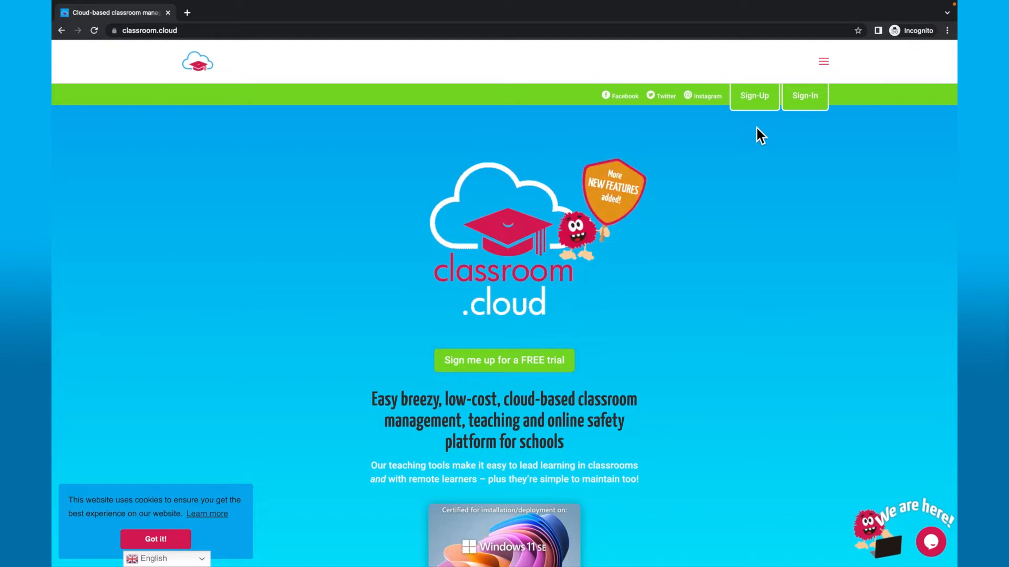
- Open the classroom.cloud Sign-Up form and choose to register with a Google account
{"action": "left_click", "coordinate": [755, 101]}
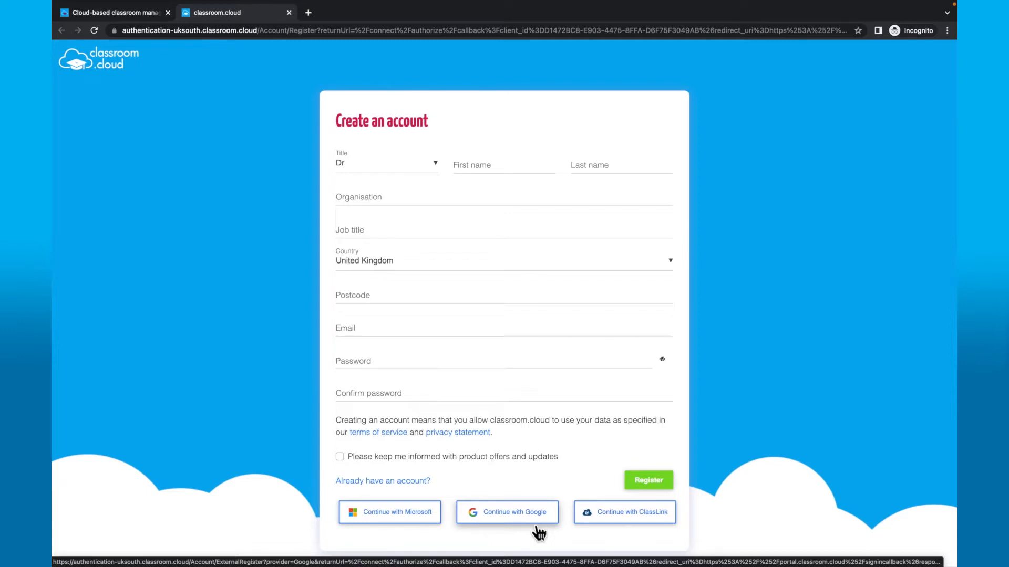
{"action": "left_click", "coordinate": [532, 520]}
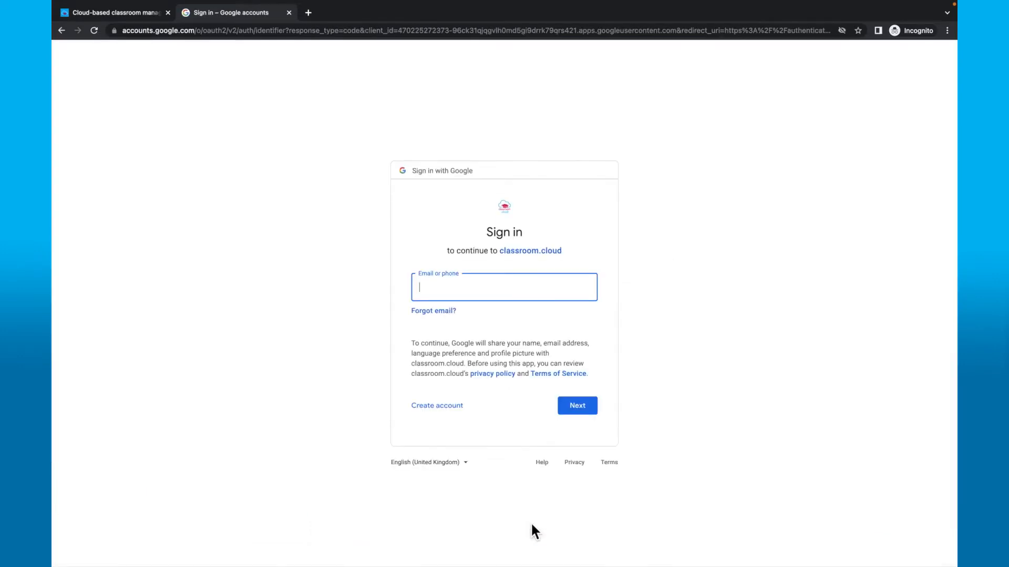
- Sign in with the school Google email and password, retrying the password, and allow classroom.cloud access
{"action": "key", "text": "ctrl+v"}
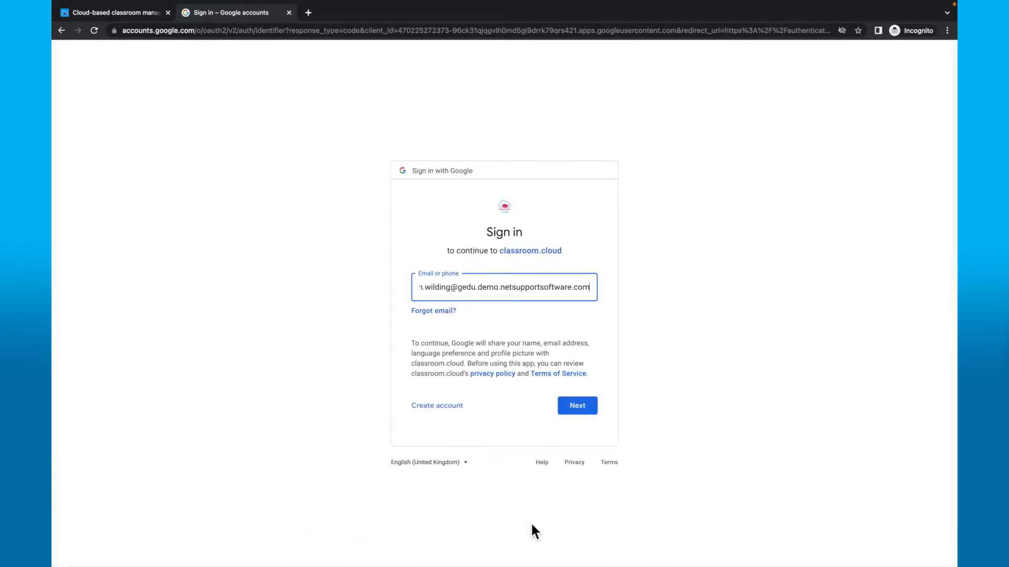
{"action": "left_click", "coordinate": [578, 407]}
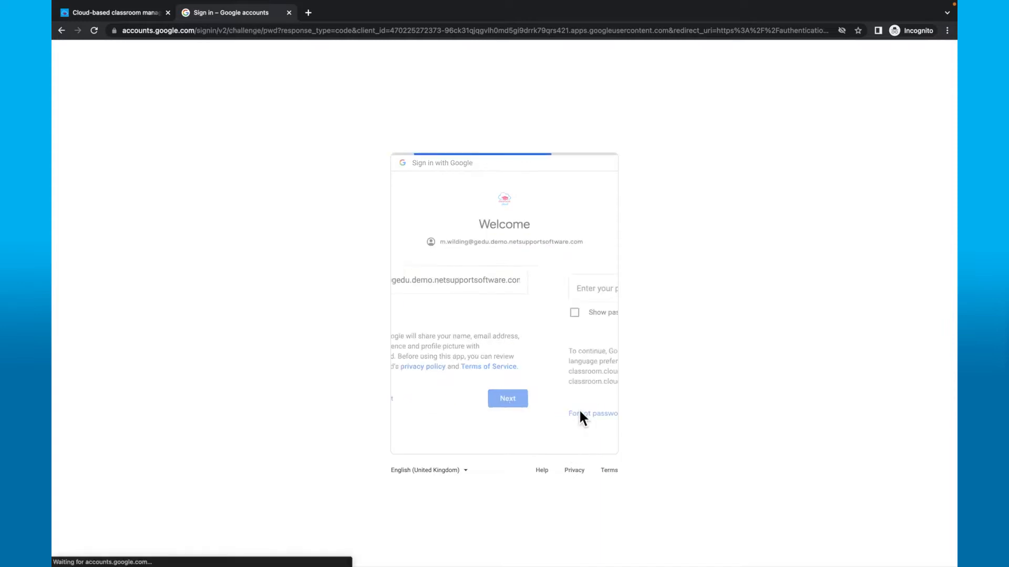
{"action": "type", "text": "•••••••••"}
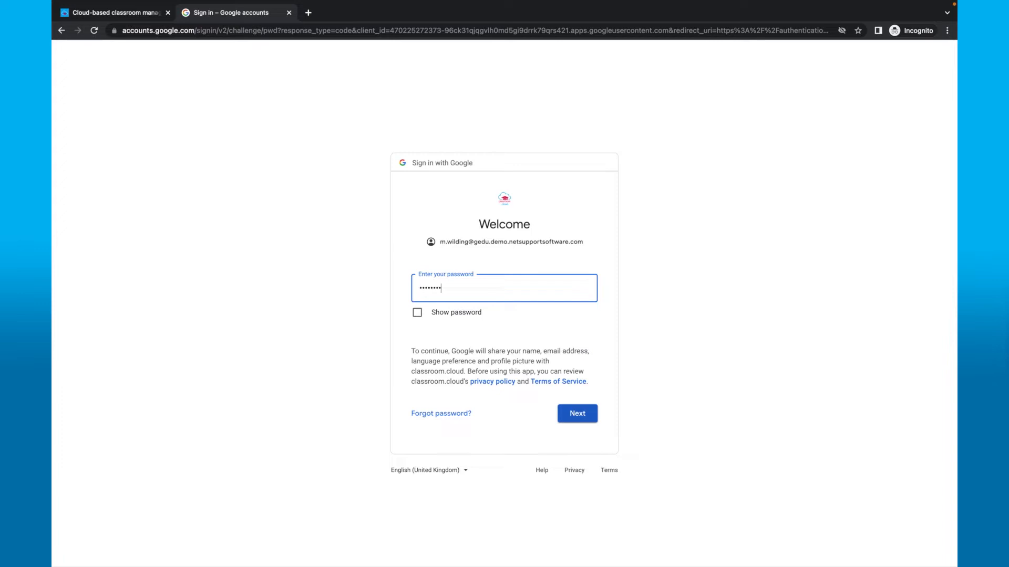
{"action": "left_click", "coordinate": [591, 419]}
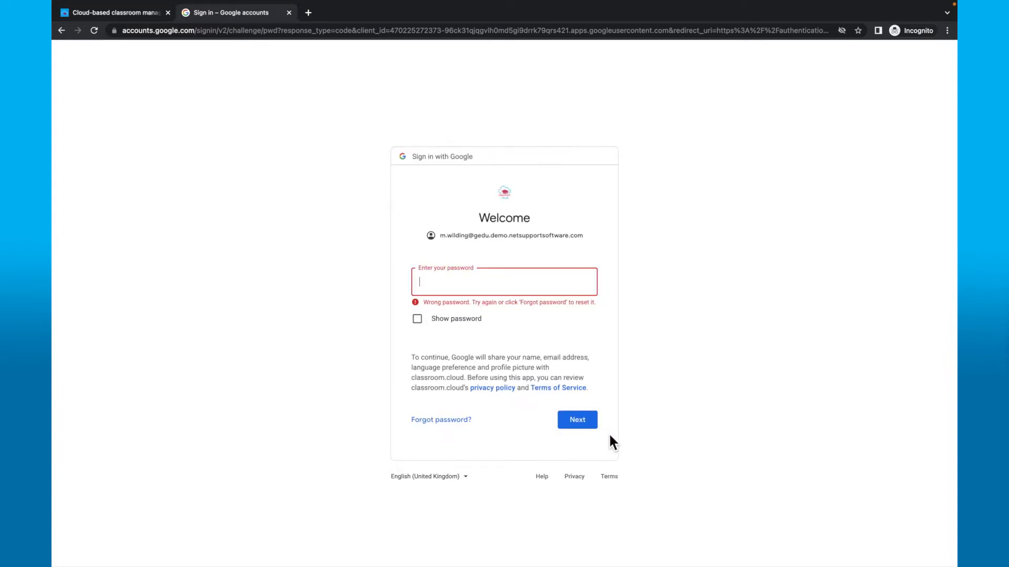
{"action": "type", "text": "•••••••"}
{"action": "key", "text": "Return"}
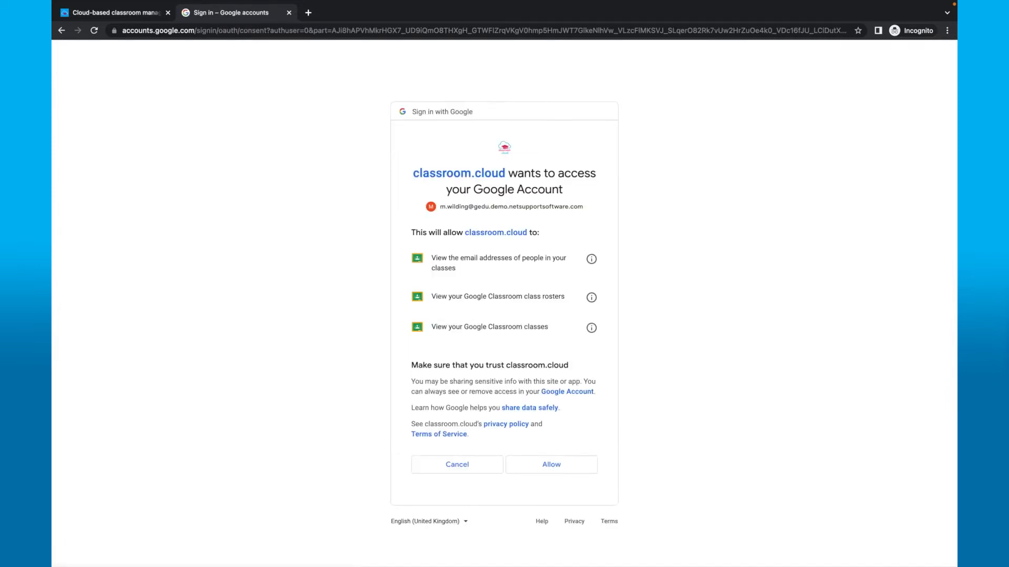
{"action": "left_click", "coordinate": [559, 479]}
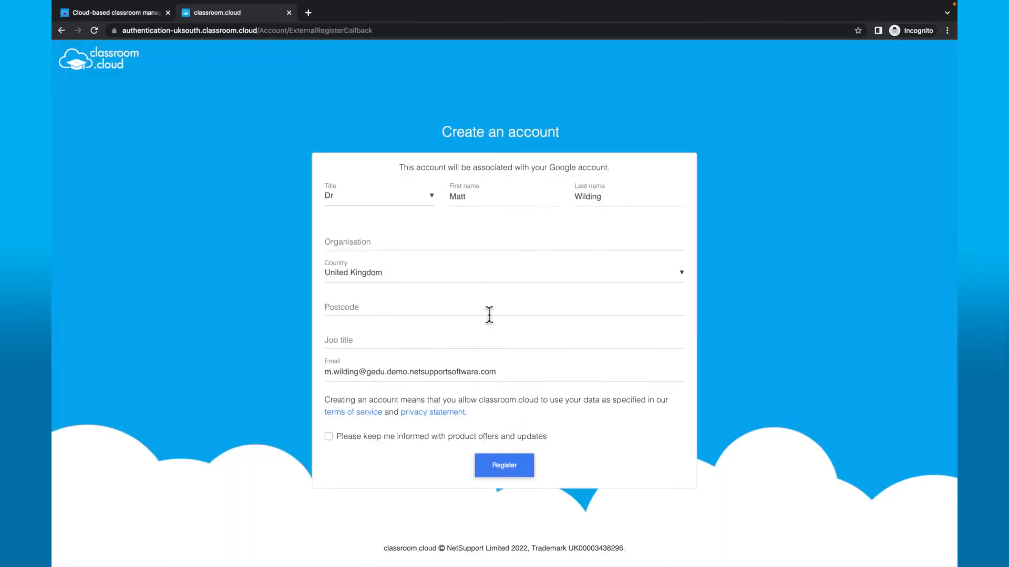
- Enter organisation NetSupport Academy, title Mr, the postcode and job title Network Manager, then register
{"action": "left_click", "coordinate": [413, 246]}
{"action": "type", "text": "NetSu"}
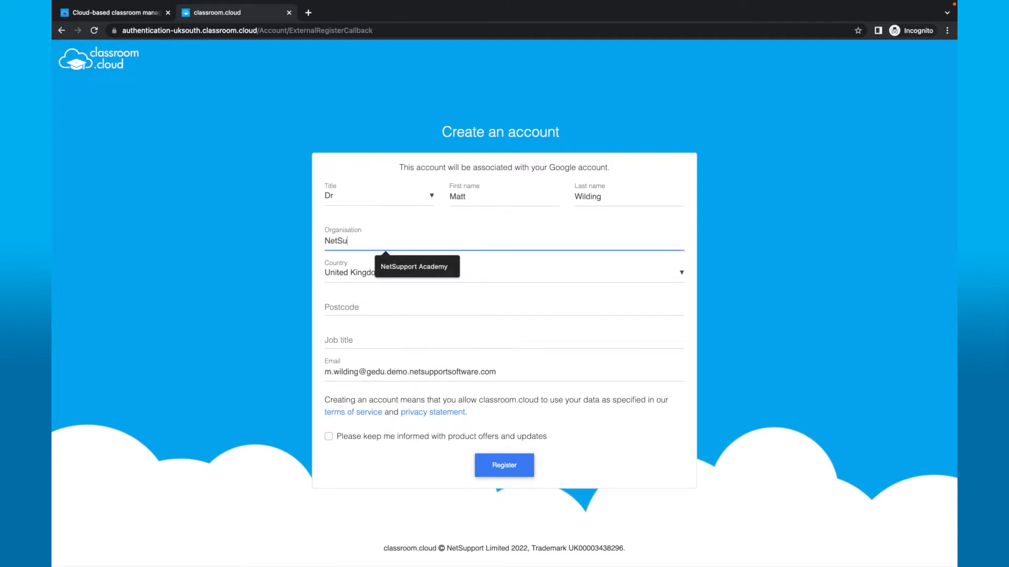
{"action": "type", "text": "pport Academy"}
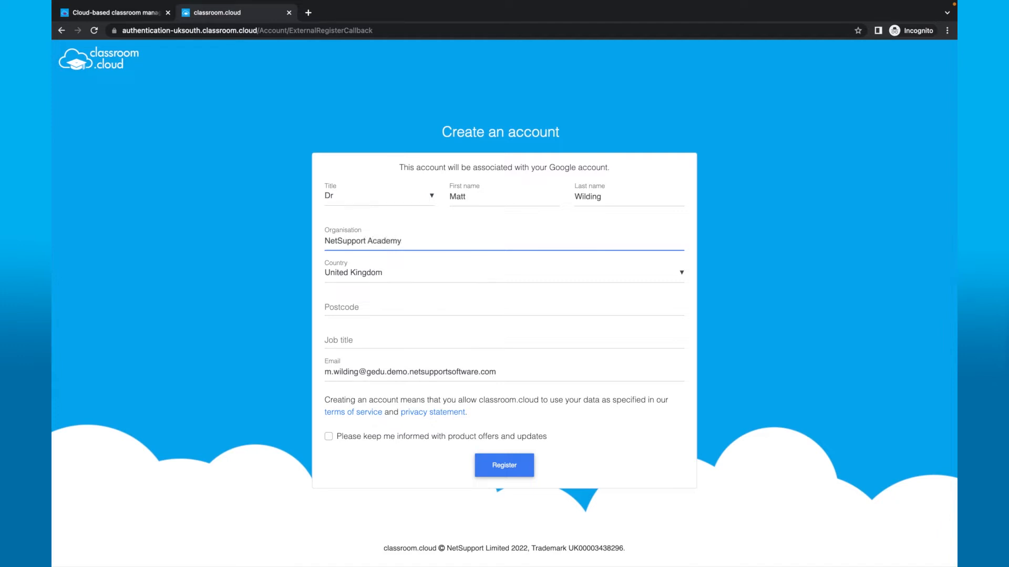
{"action": "left_click", "coordinate": [432, 199]}
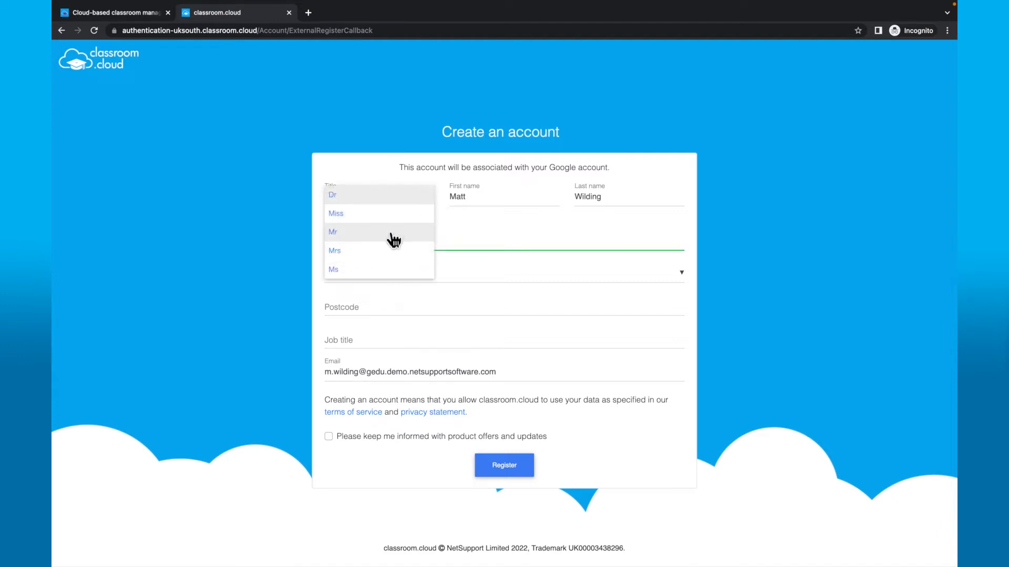
{"action": "left_click", "coordinate": [393, 241]}
{"action": "left_click", "coordinate": [375, 303]}
{"action": "type", "text": "PE6 8NE"}
{"action": "left_click", "coordinate": [344, 339]}
{"action": "type", "text": "Network Manager"}
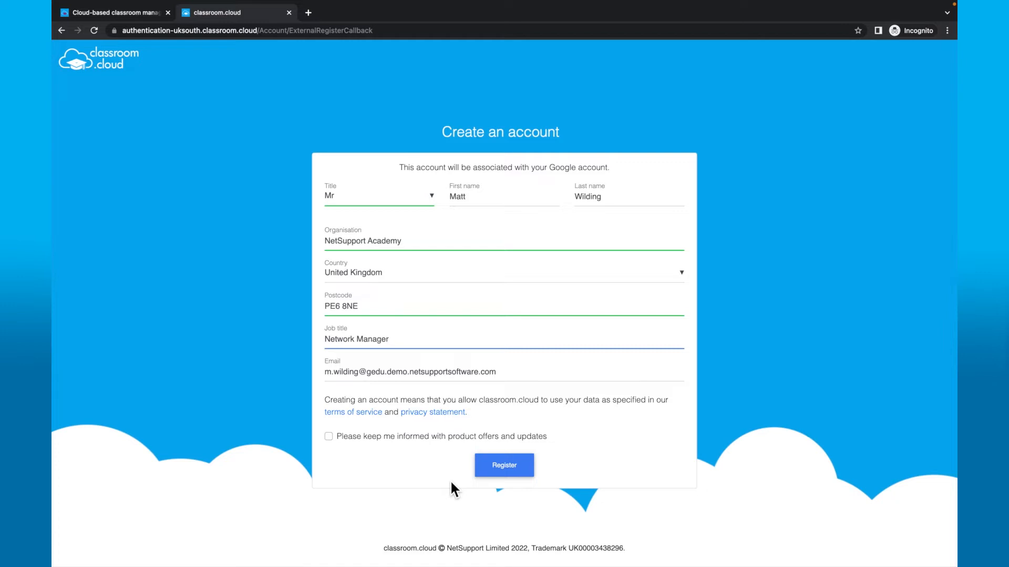
{"action": "left_click", "coordinate": [492, 479]}
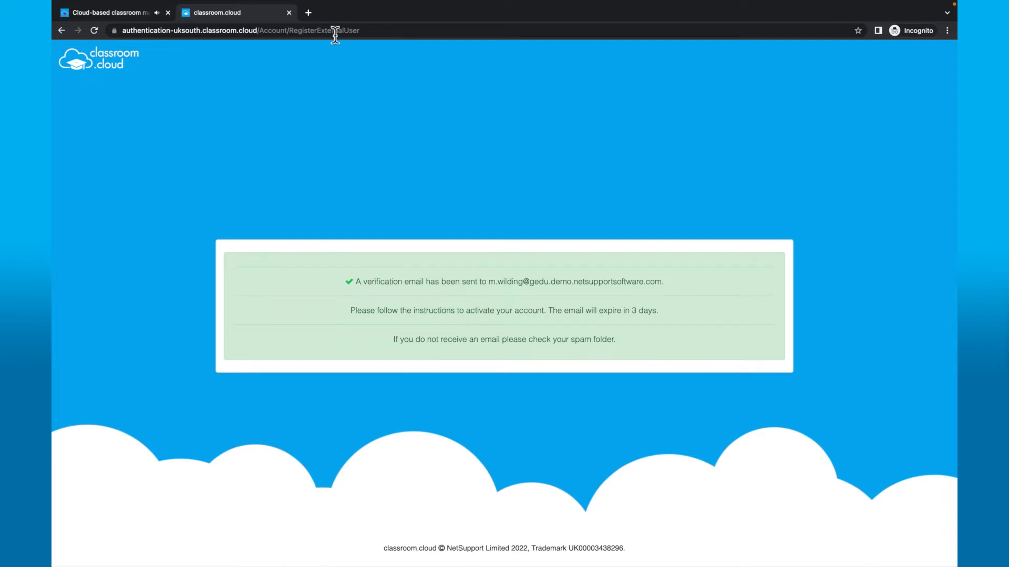
{"action": "left_click", "coordinate": [316, 15]}
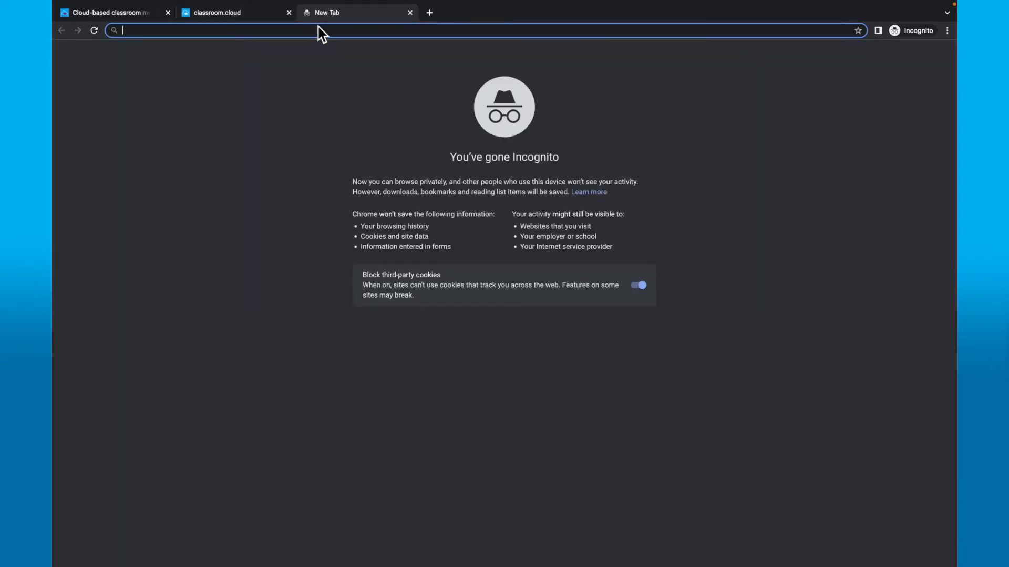
- Go to gmail.com and follow the Welcome to classroom.cloud email's confirmation link
{"action": "type", "text": "gmail.c"}
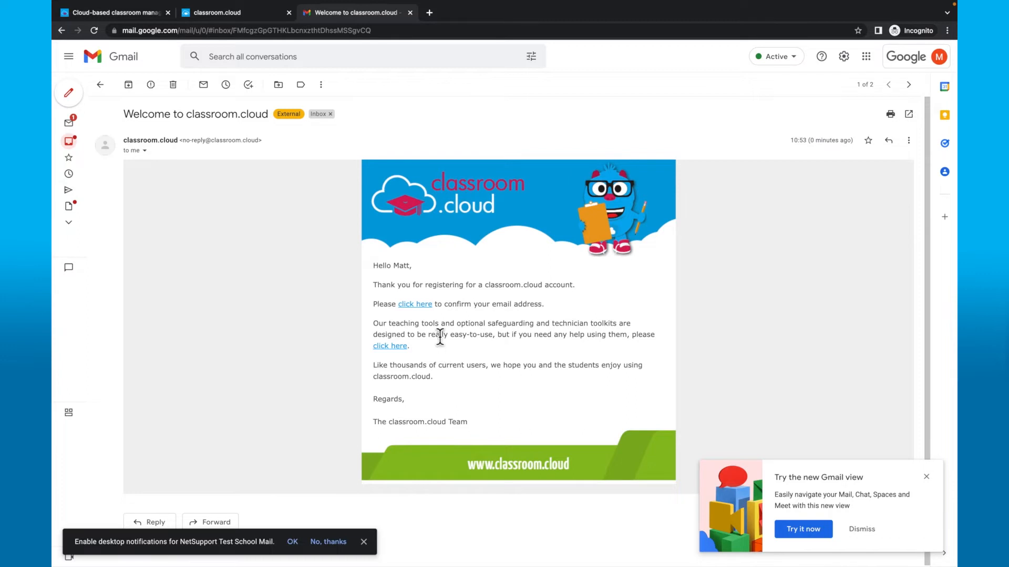
{"action": "left_click", "coordinate": [424, 306]}
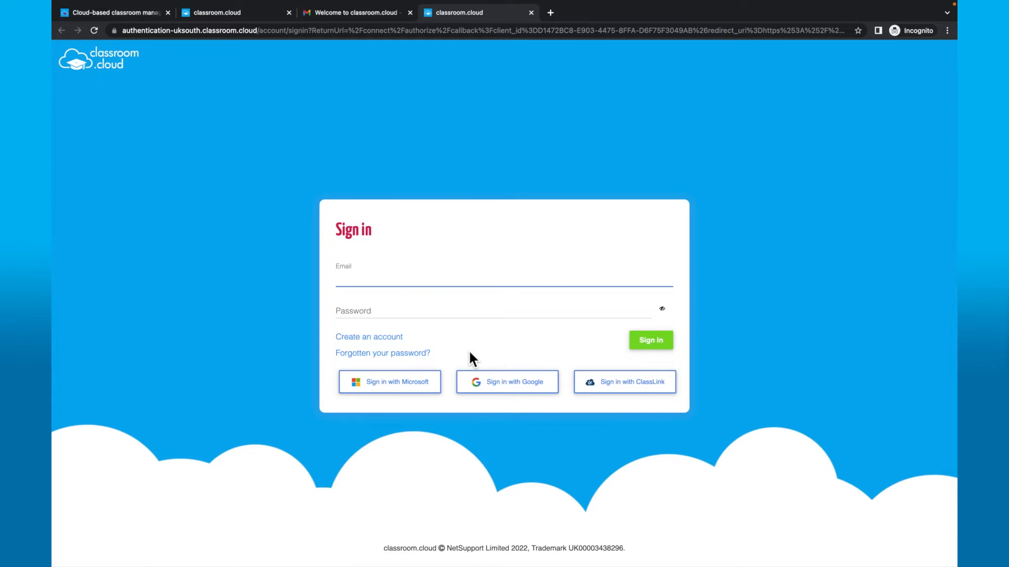
- Sign in with the Google account and open the NetSupport Academy organisation overview
{"action": "left_click", "coordinate": [548, 394]}
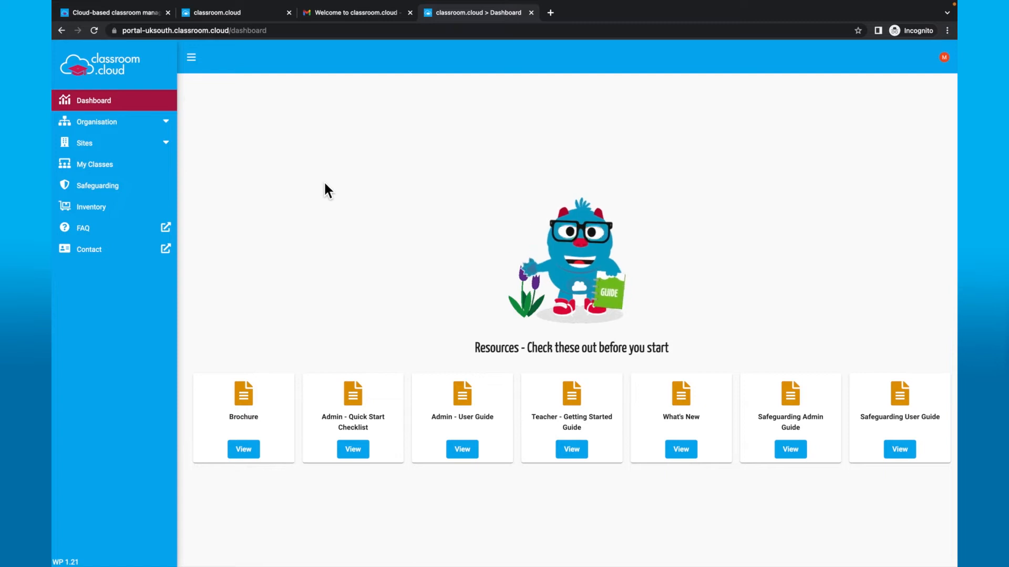
{"action": "left_click", "coordinate": [173, 127]}
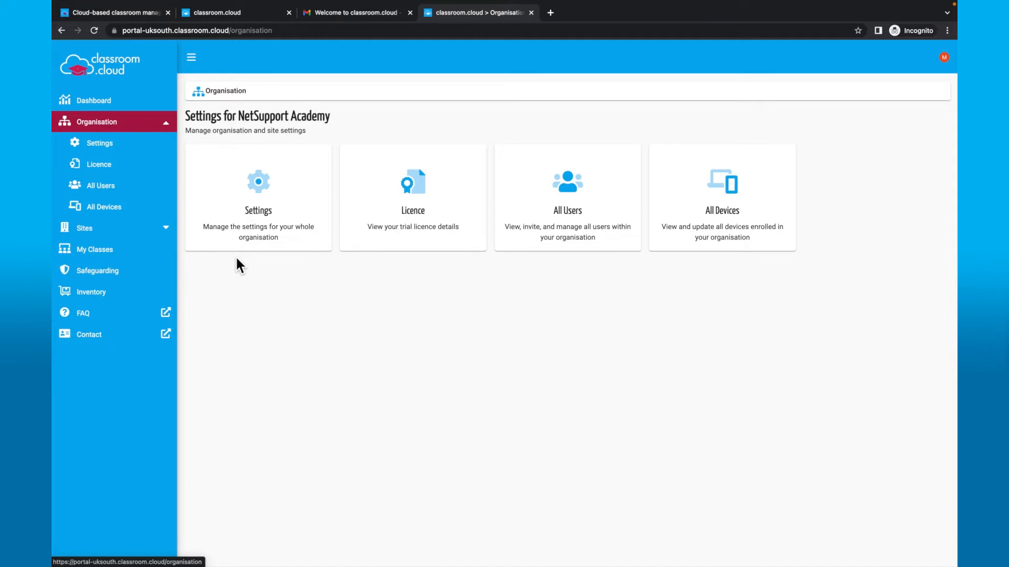
- Open the organisation Settings and go to Sites, listing NetSupport Academy with Site ID 1
{"action": "left_click", "coordinate": [269, 230]}
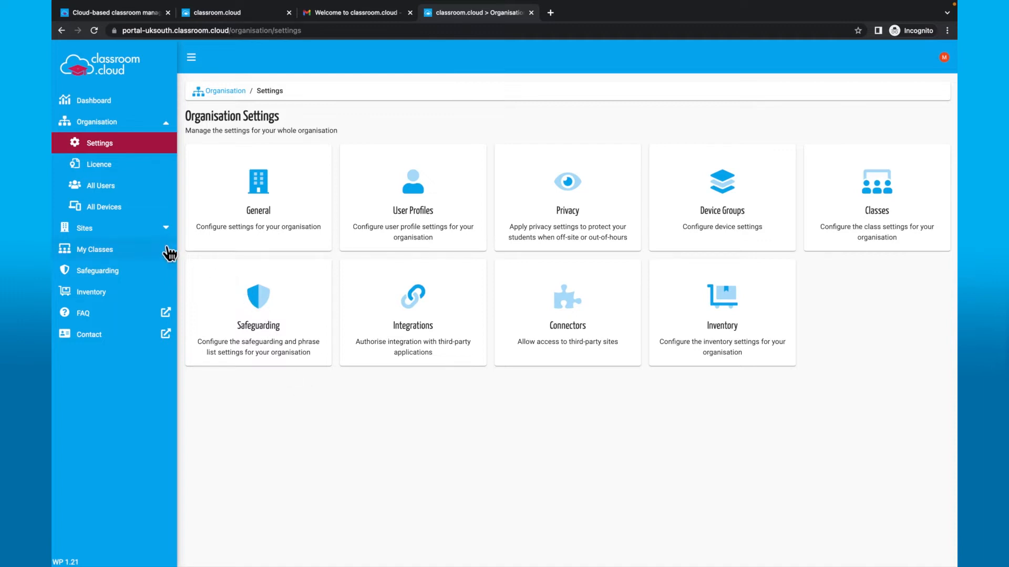
{"action": "left_click", "coordinate": [152, 234]}
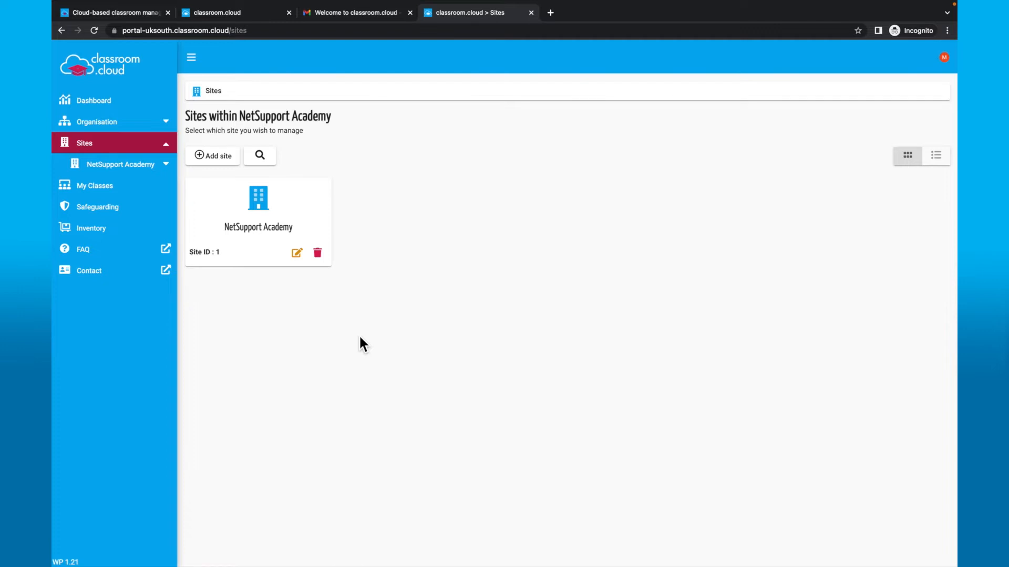
- Edit the site with Site ID 1 so its name reads NetSupport Trust instead of NetSupport Academy
{"action": "left_click", "coordinate": [303, 258]}
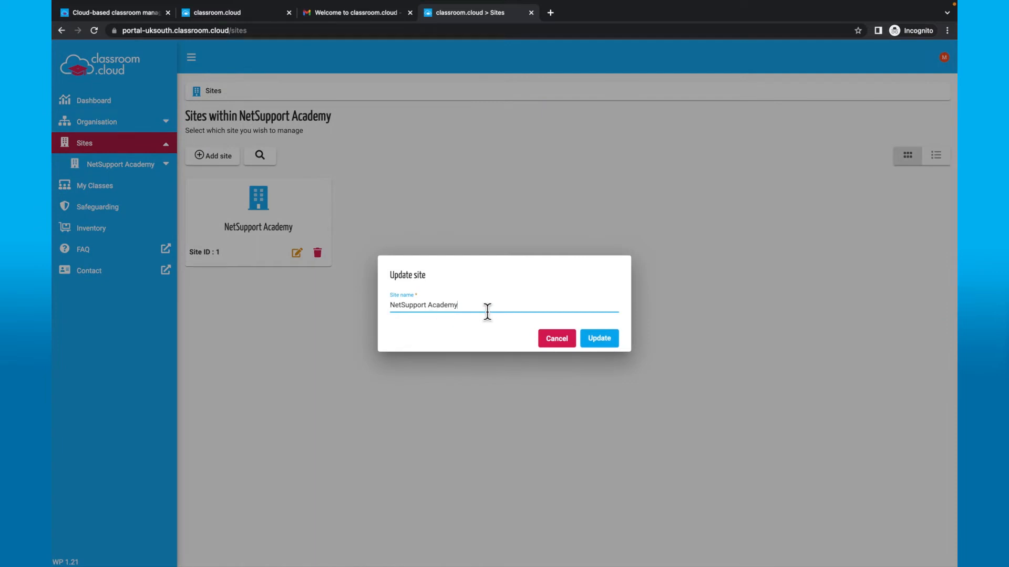
{"action": "key", "text": "BackSpace"}
{"action": "key", "text": "BackSpace"}
{"action": "key", "text": "BackSpace"}
{"action": "key", "text": "BackSpace"}
{"action": "key", "text": "BackSpace"}
{"action": "type", "text": "Trus"}
{"action": "left_click", "coordinate": [607, 344]}
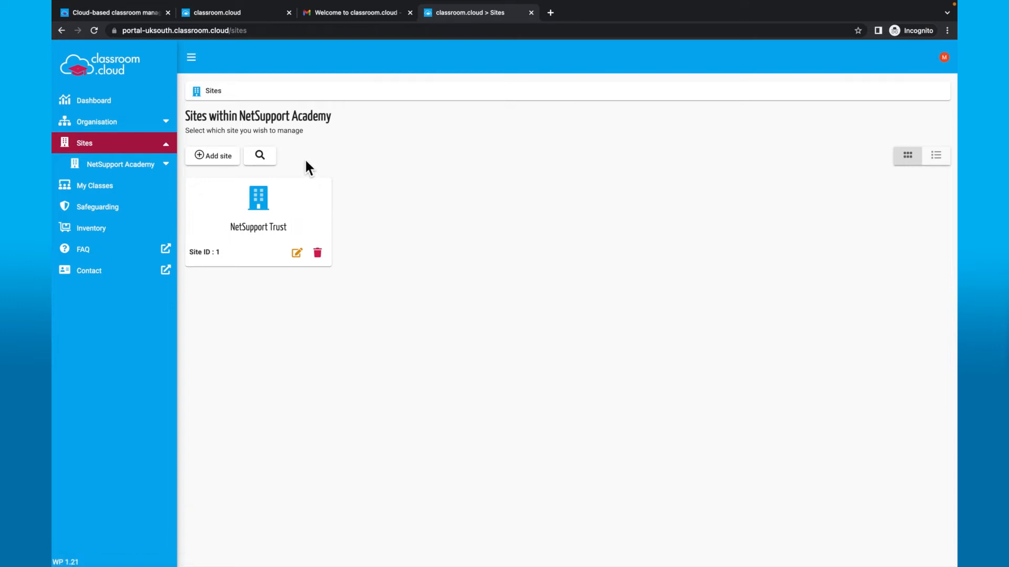
{"action": "left_click", "coordinate": [227, 164]}
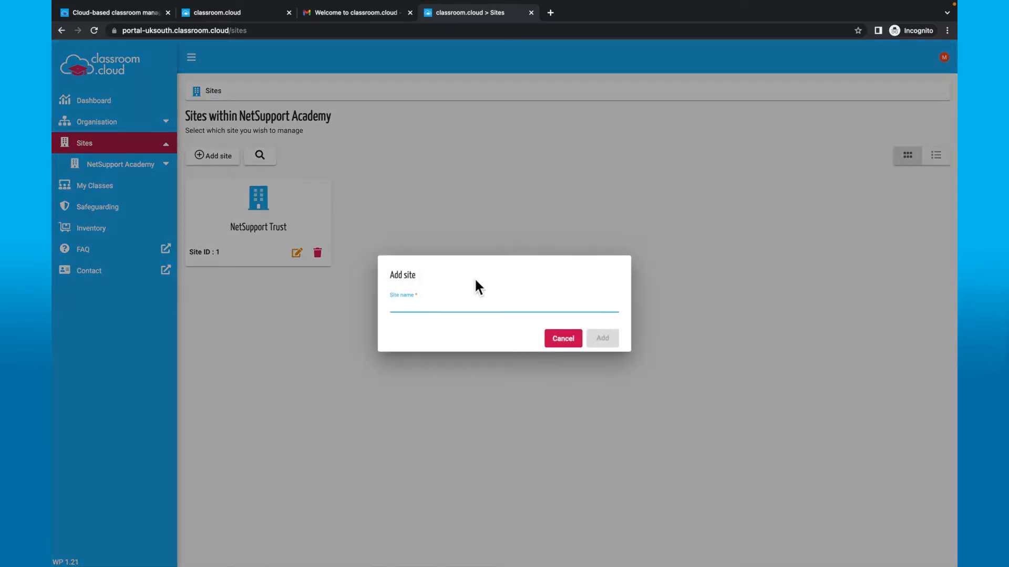
- Create a site named Cloud School, view its page, then return to the sites list
{"action": "type", "text": "Cloud"}
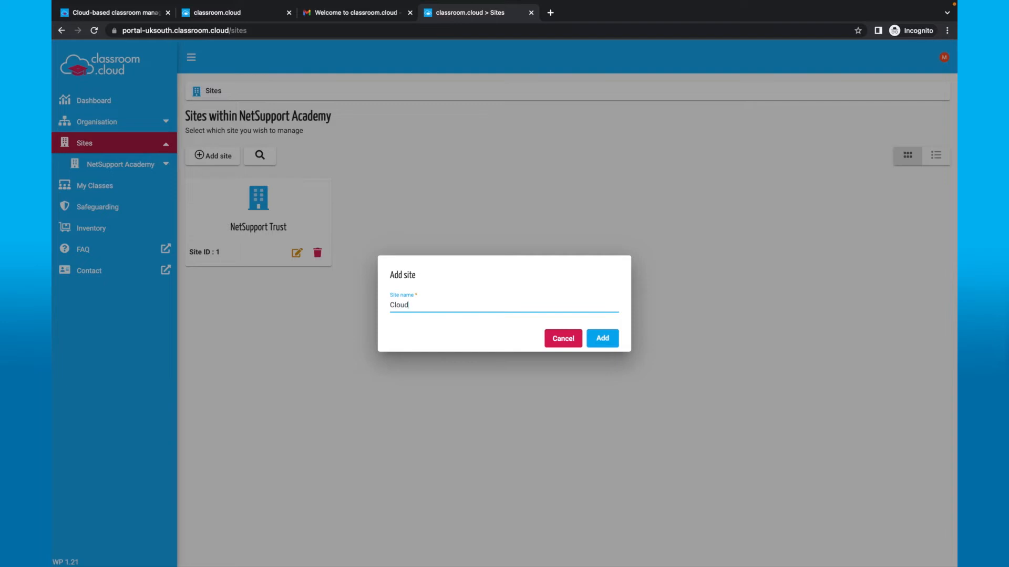
{"action": "type", "text": " School"}
{"action": "left_click", "coordinate": [605, 337]}
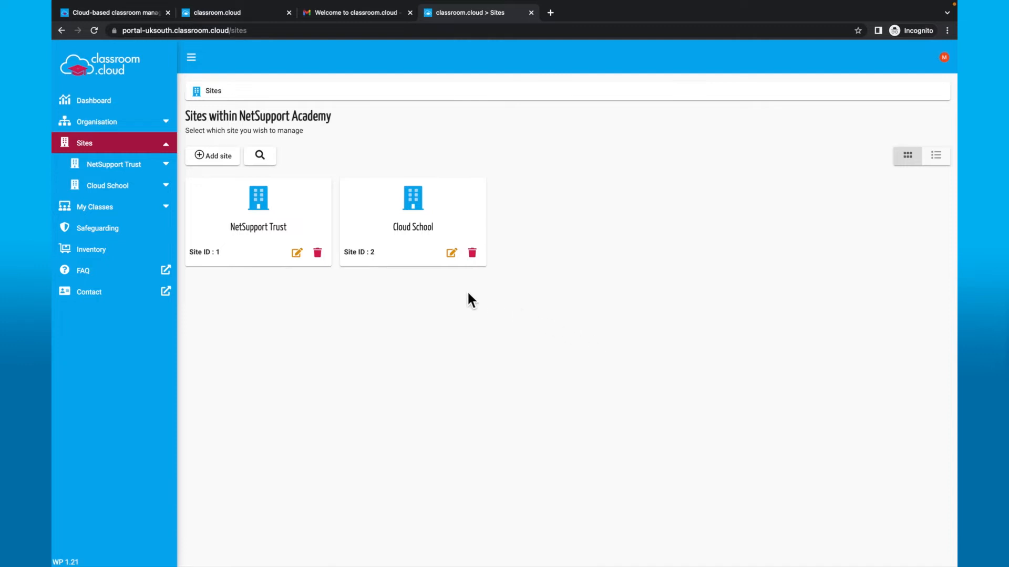
{"action": "left_click", "coordinate": [116, 193]}
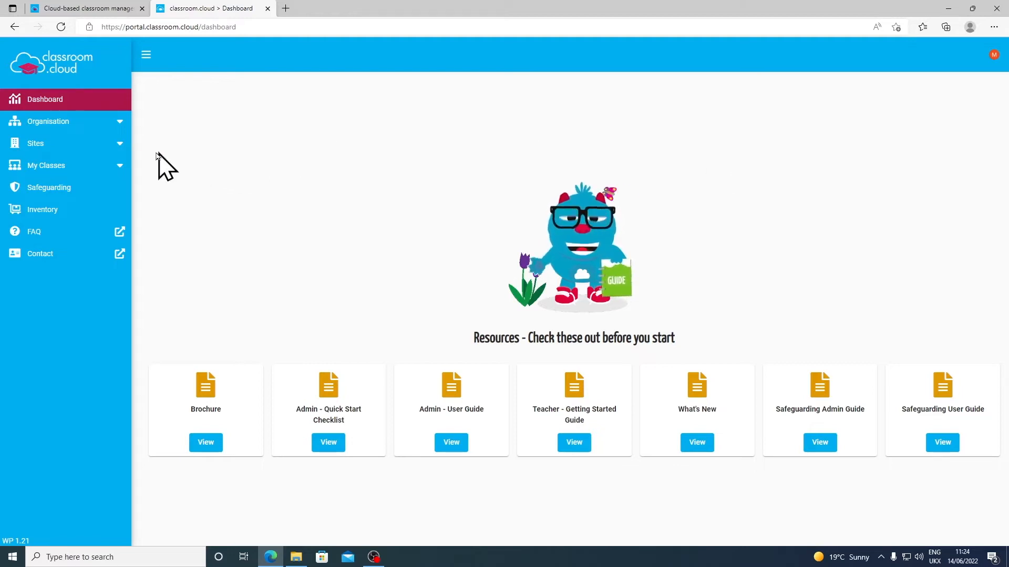
{"action": "left_click", "coordinate": [116, 150]}
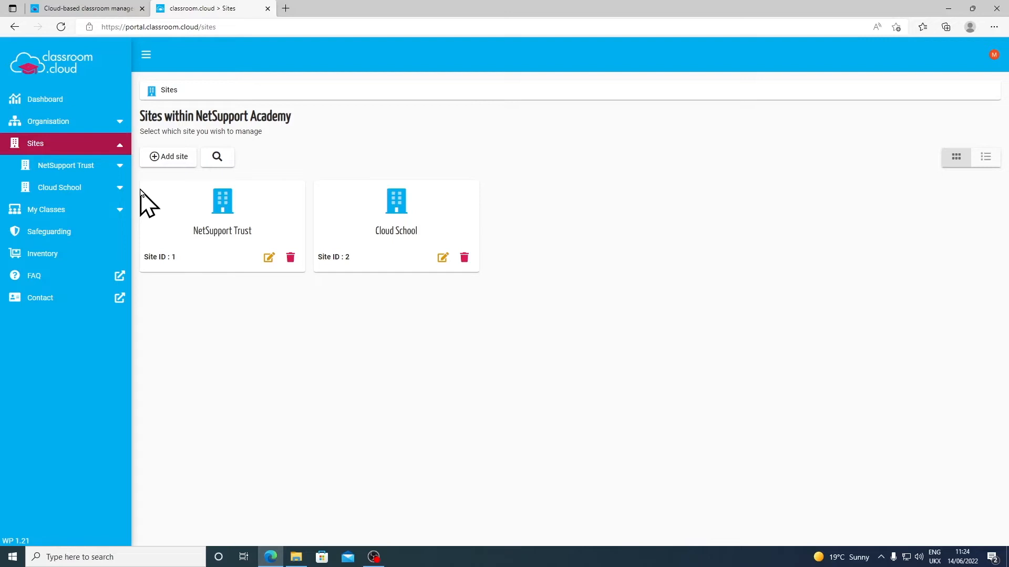
- Go through NetSupport Trust to Cloud School and show its Installers page
{"action": "left_click", "coordinate": [120, 171]}
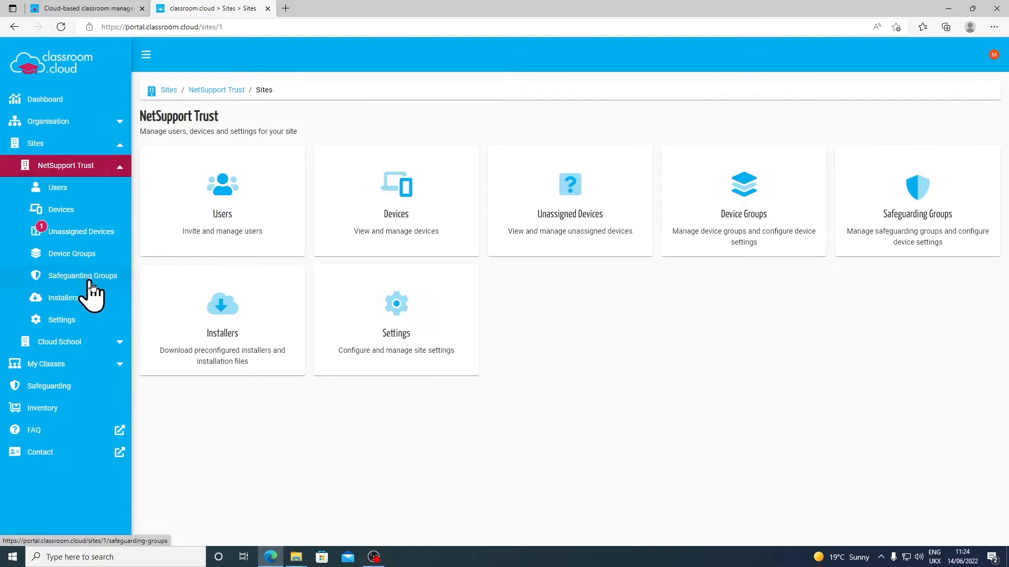
{"action": "left_click", "coordinate": [120, 343]}
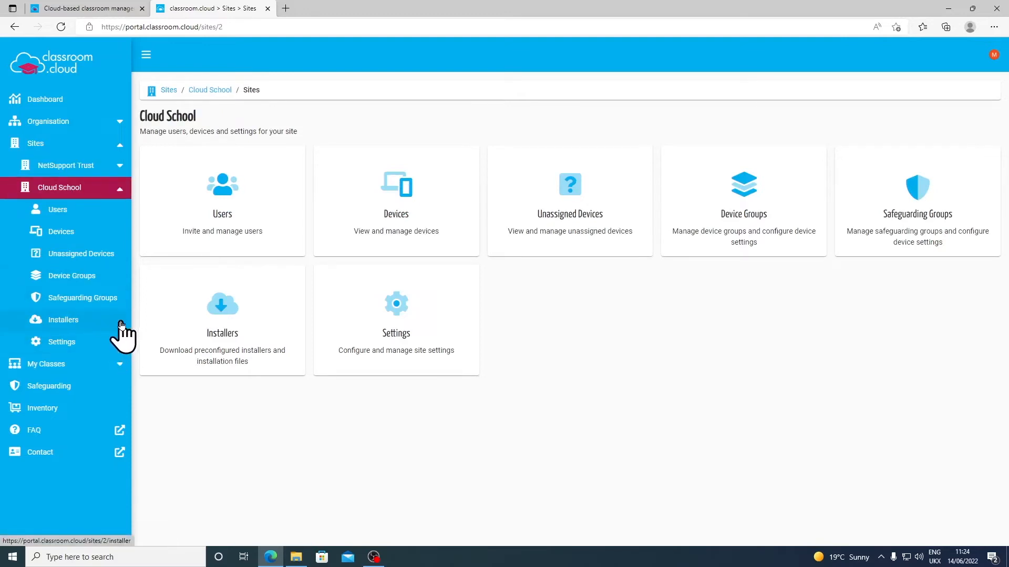
{"action": "left_click", "coordinate": [38, 322]}
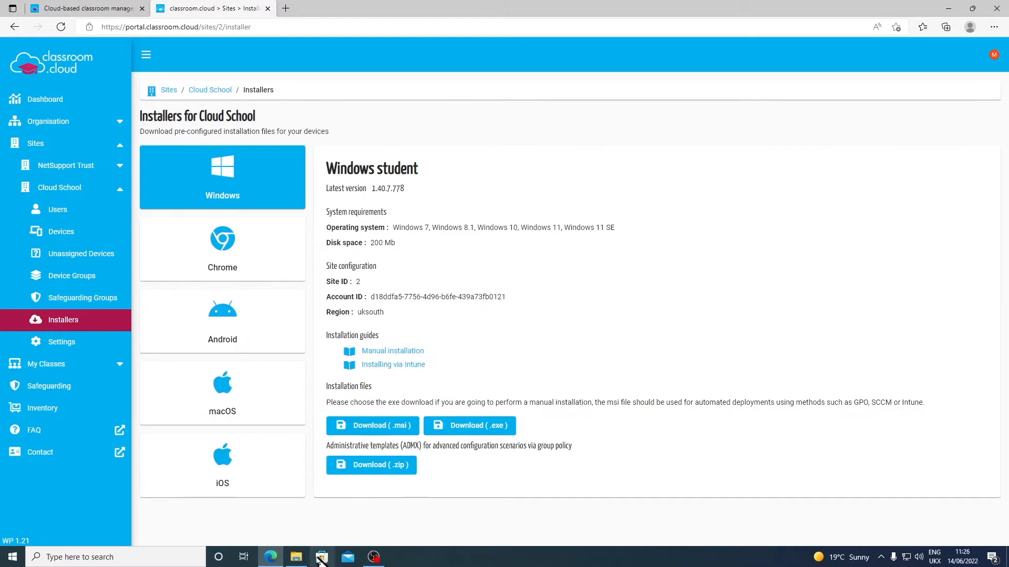
- Bring up File Explorer from the taskbar to locate the downloaded Windows student installer
{"action": "left_click", "coordinate": [297, 557]}
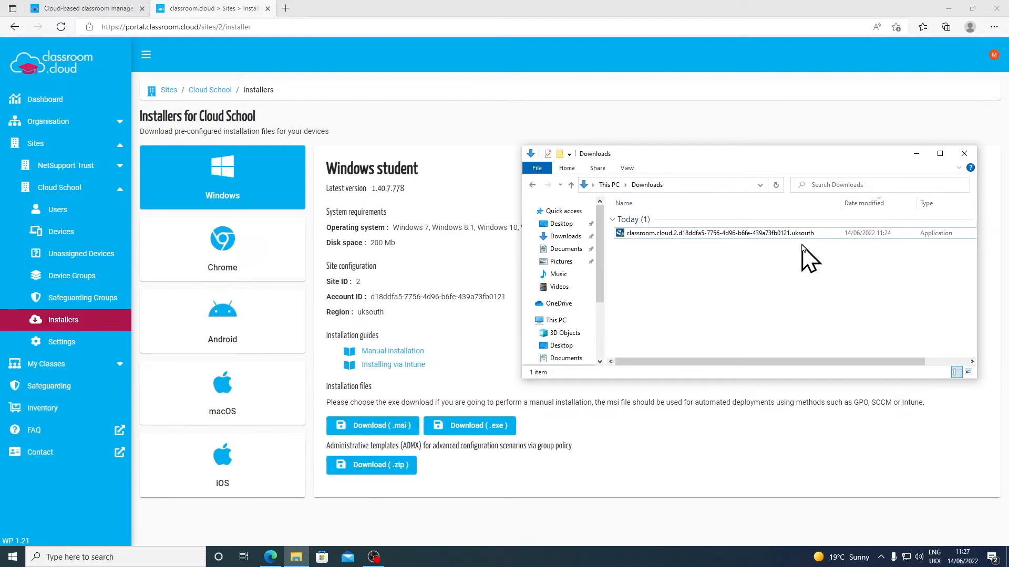
- Launch the downloaded classroom.cloud student .exe installer from the Downloads folder
{"action": "double_click", "coordinate": [768, 234]}
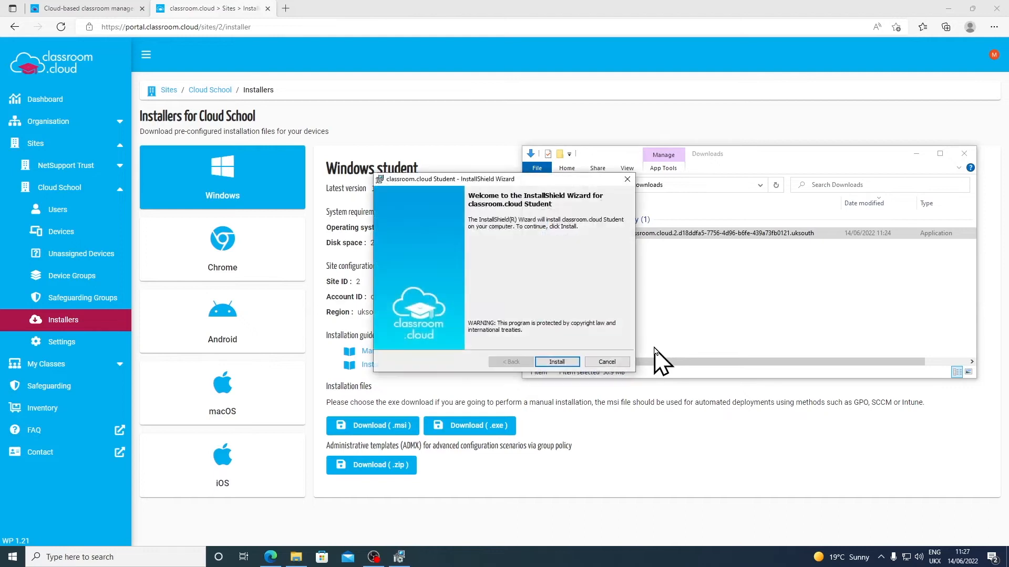
- Install classroom.cloud Student and finish the InstallShield Wizard
{"action": "left_click", "coordinate": [560, 366]}
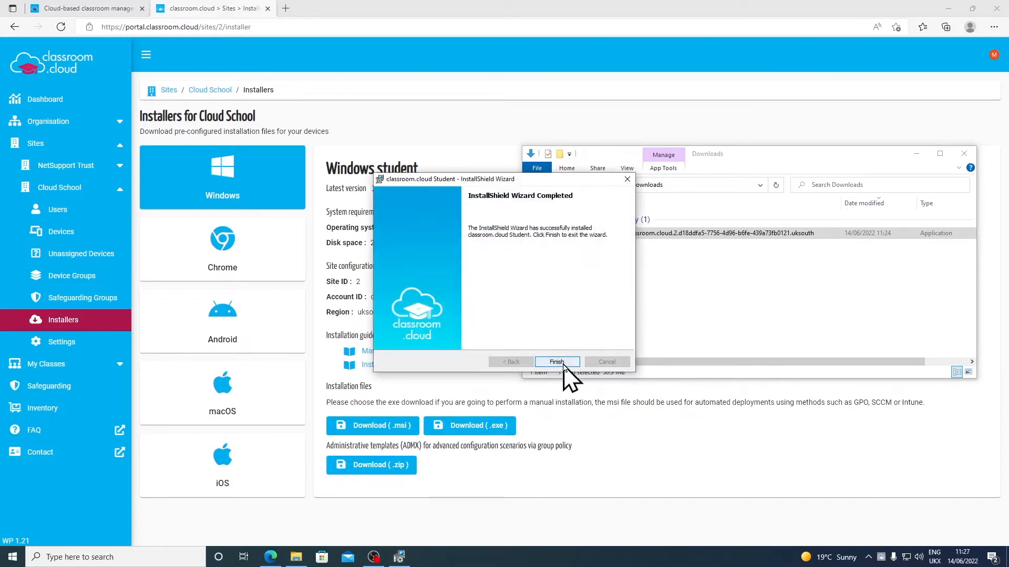
{"action": "left_click", "coordinate": [556, 362]}
{"action": "mouse_move", "coordinate": [881, 564]}
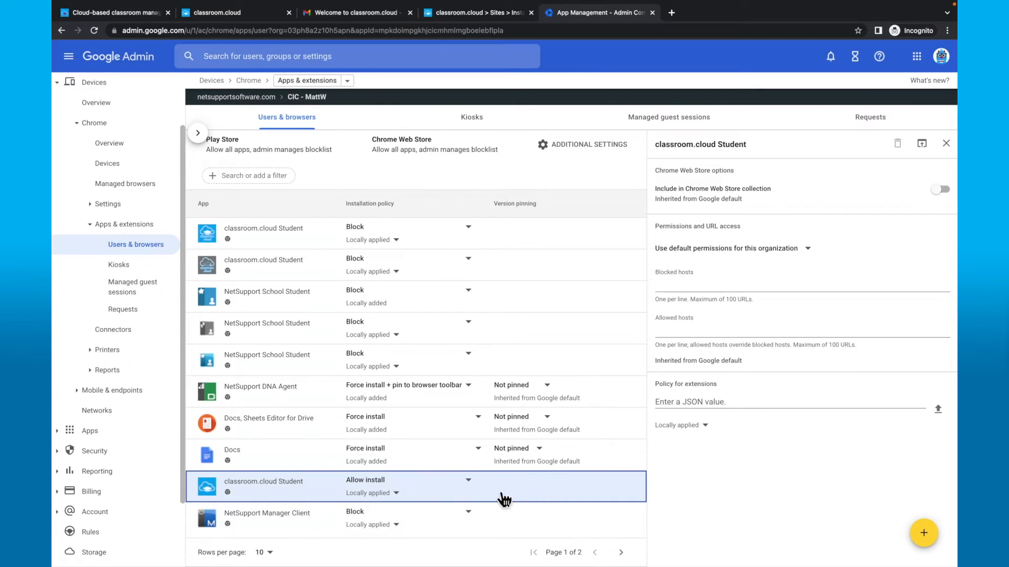
- Set classroom.cloud Student's installation policy to 'Force install + pin to browser toolbar'
{"action": "left_click", "coordinate": [478, 491]}
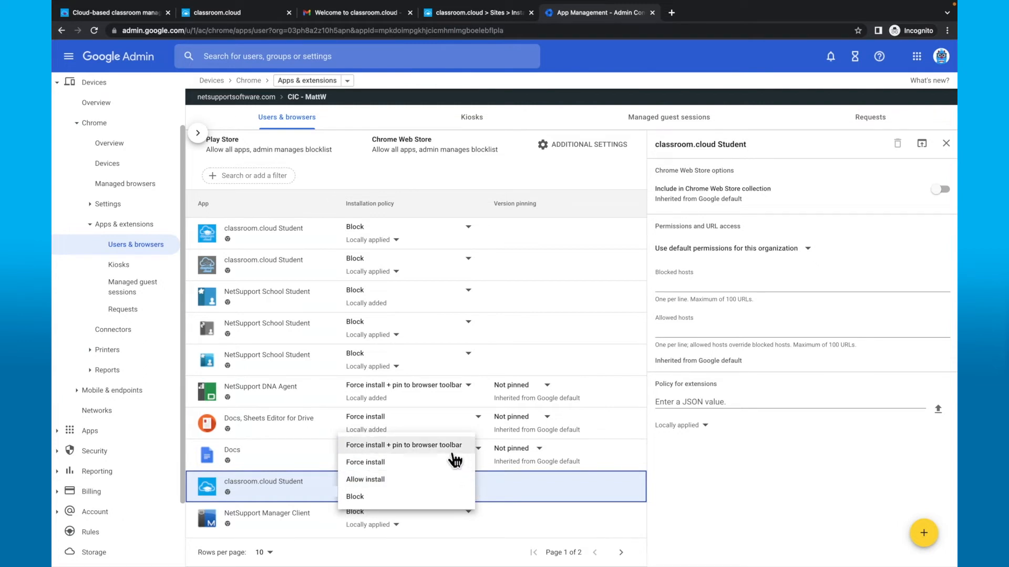
{"action": "left_click", "coordinate": [454, 453]}
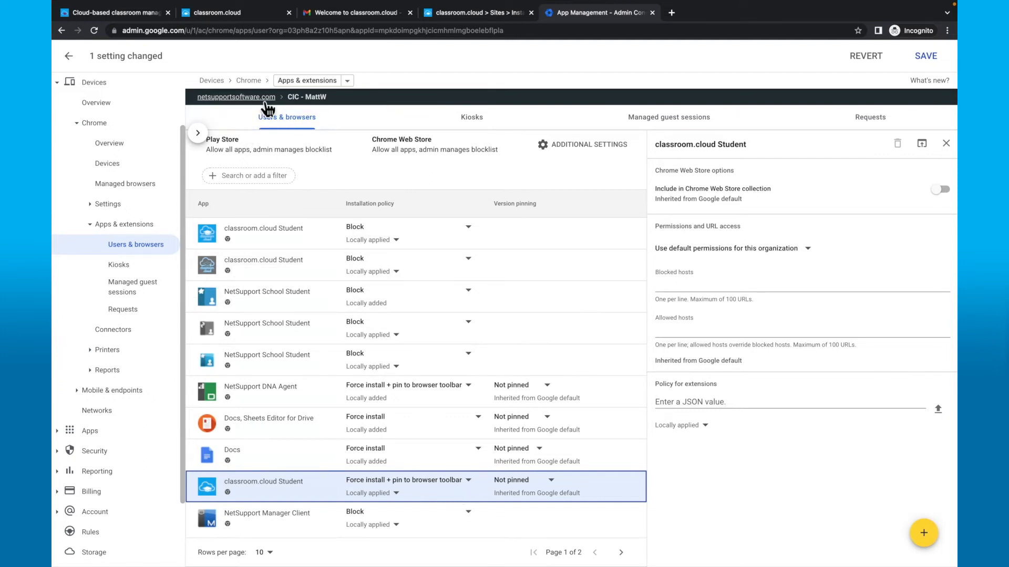
{"action": "left_click", "coordinate": [442, 21]}
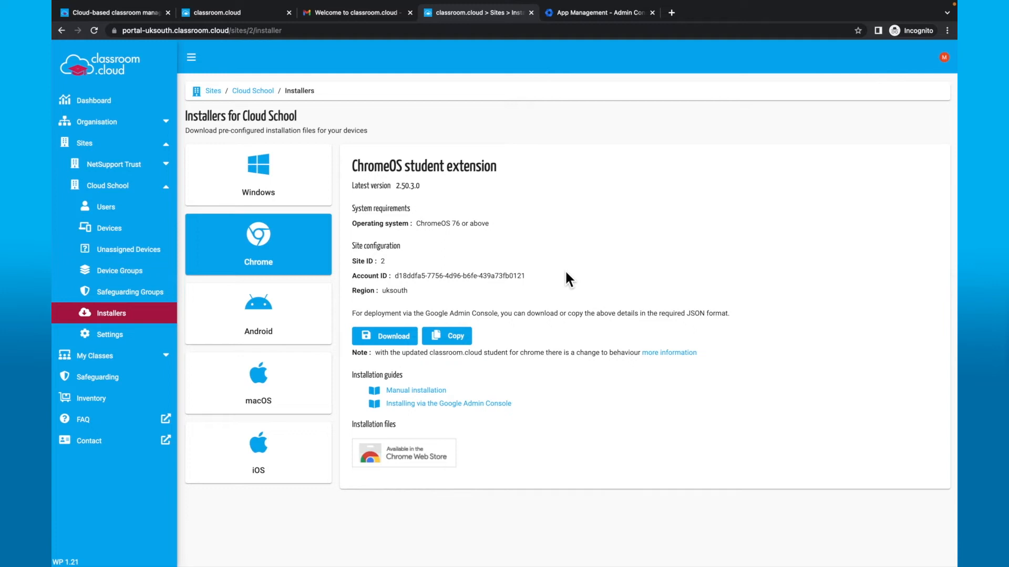
- Paste Cloud School's copied Chrome extension configuration into Policy for extensions and save
{"action": "left_click", "coordinate": [461, 343]}
{"action": "left_click", "coordinate": [617, 21]}
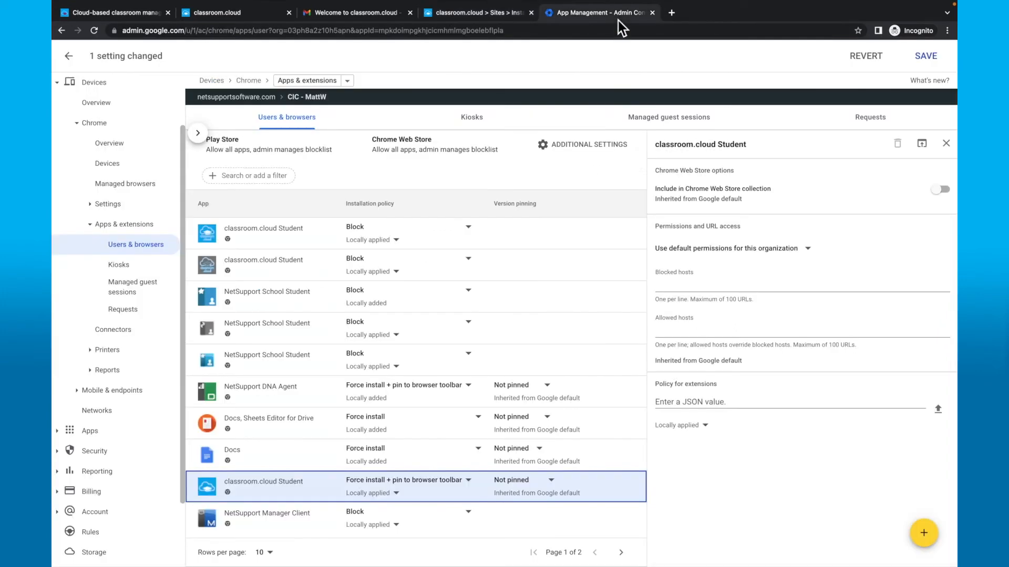
{"action": "left_click", "coordinate": [681, 402]}
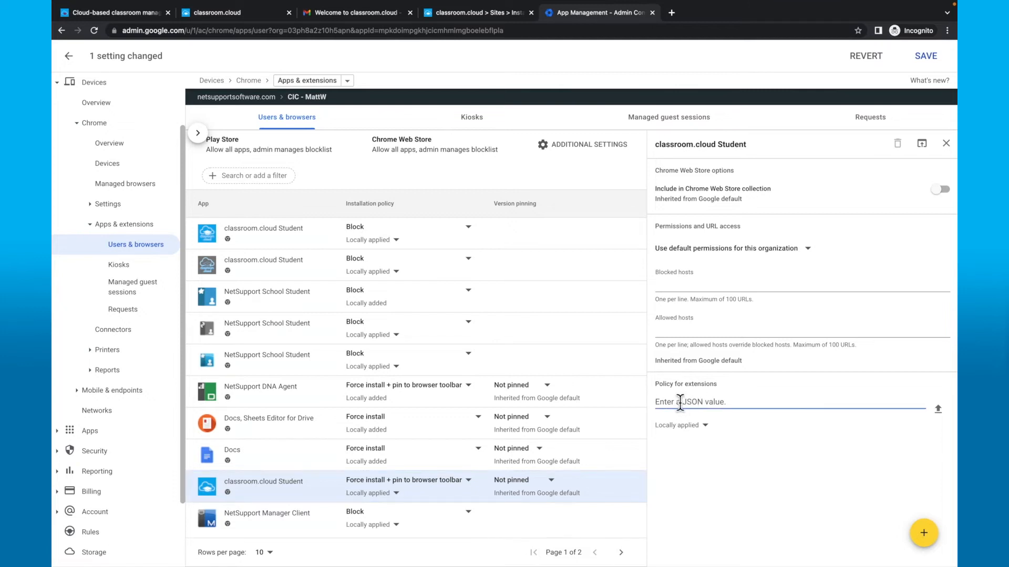
{"action": "key", "text": "ctrl+v"}
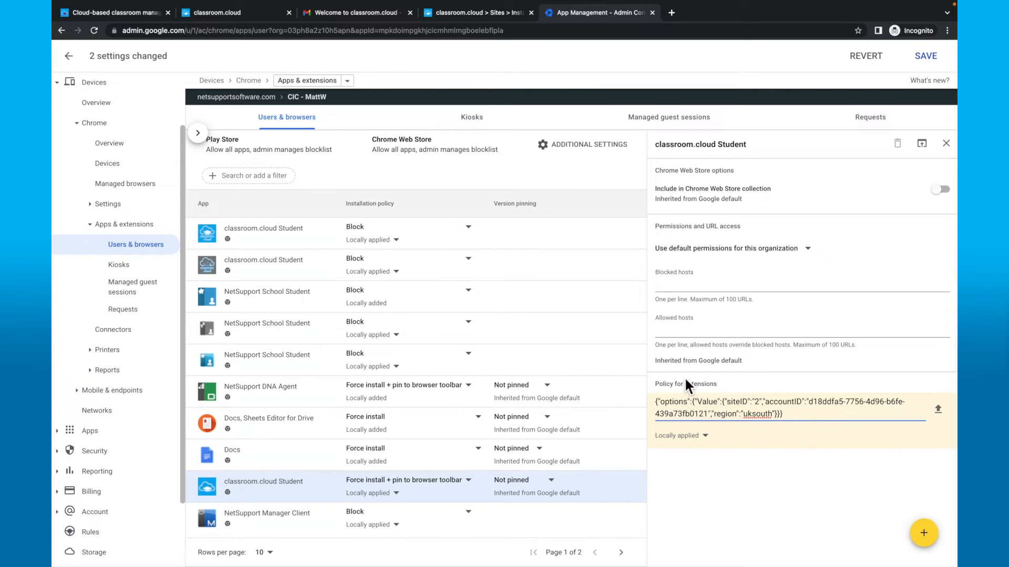
{"action": "left_click", "coordinate": [925, 57]}
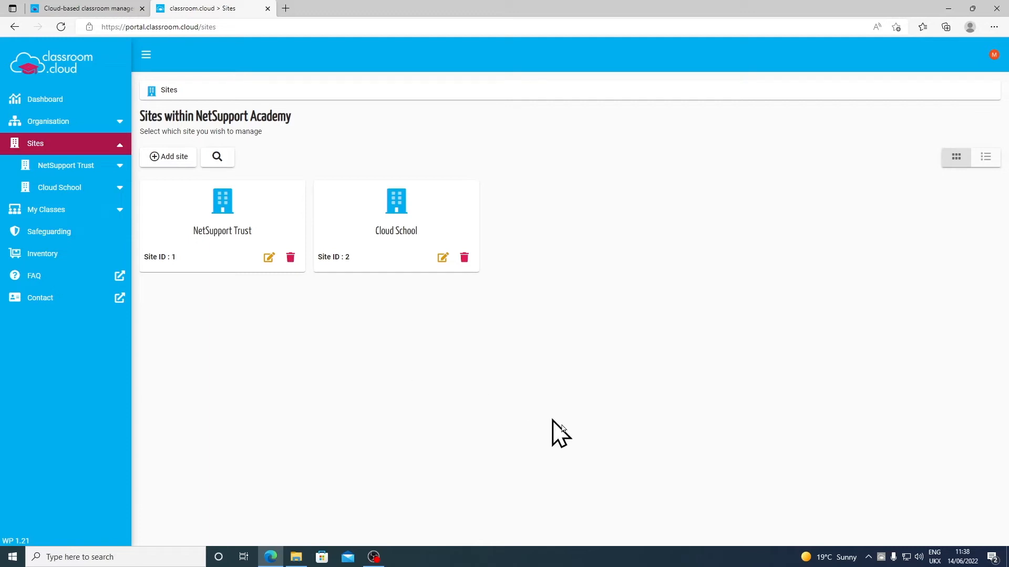
- Select Cloud School under Sites in the left sidebar
{"action": "mouse_move", "coordinate": [881, 561]}
{"action": "left_click", "coordinate": [119, 191]}
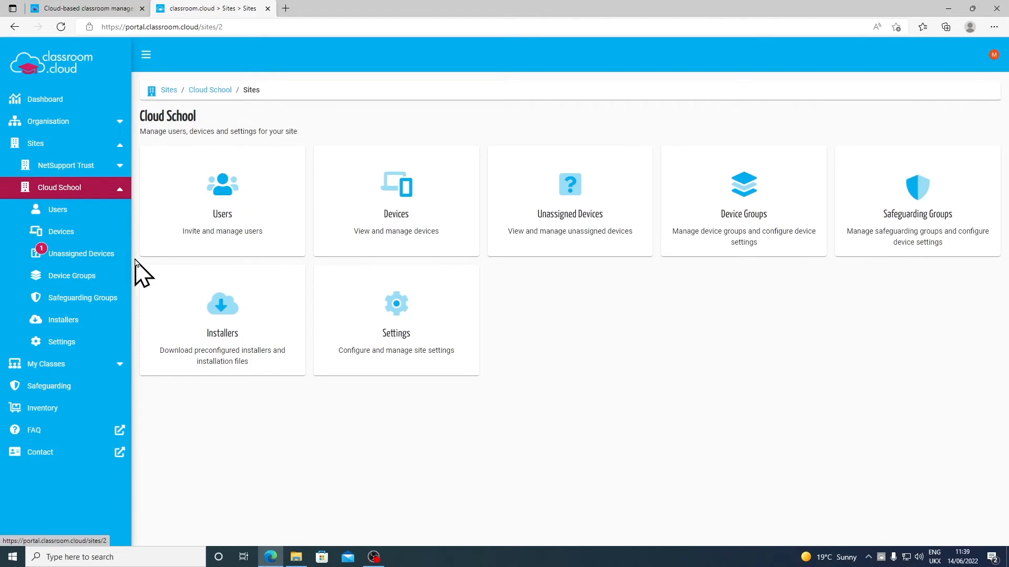
- Check Cloud School's Unassigned Devices (one unlicensed PC), then view its empty Device Groups
{"action": "left_click", "coordinate": [105, 254]}
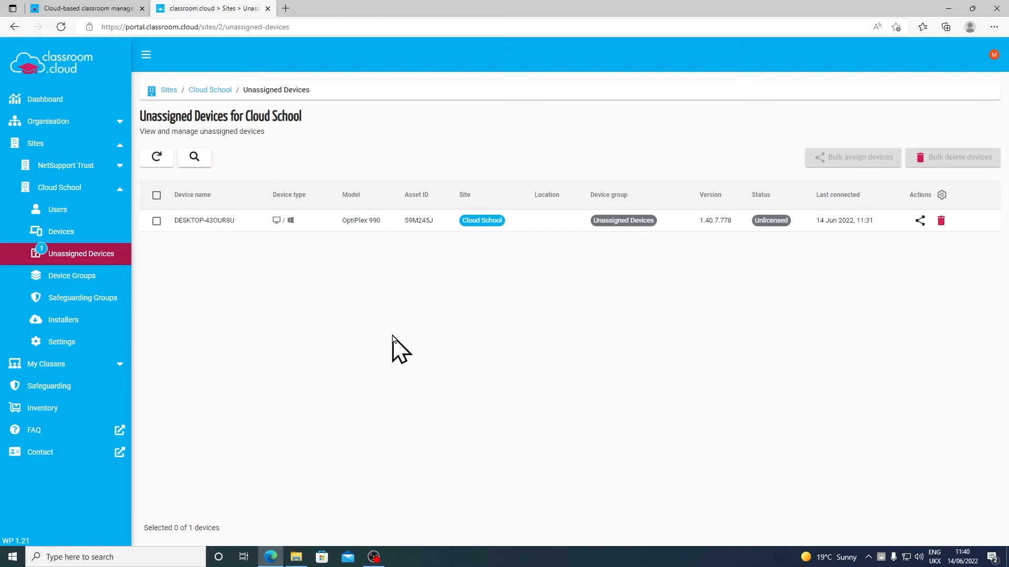
{"action": "left_click", "coordinate": [63, 282]}
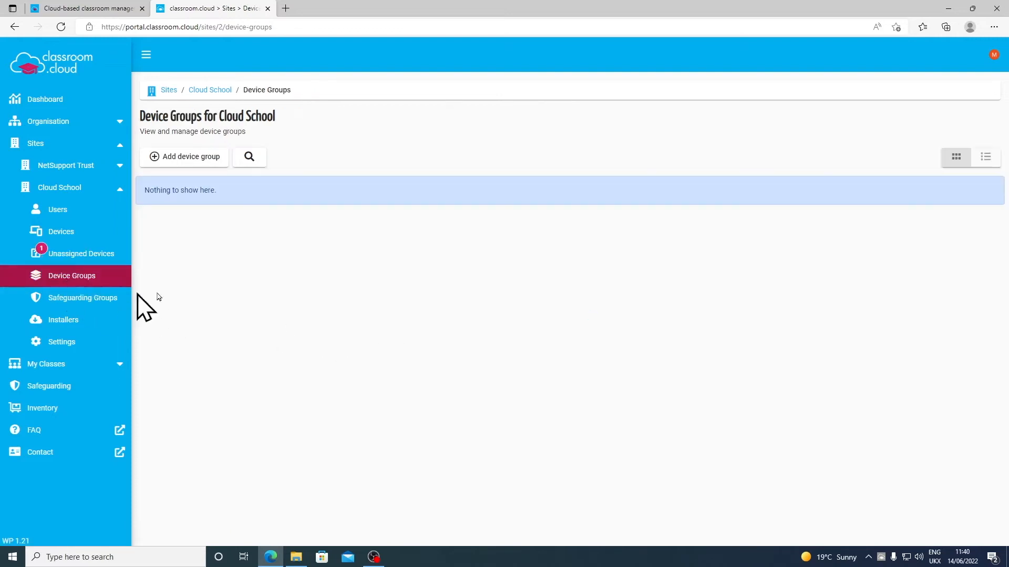
- Create a device group named Students
{"action": "left_click", "coordinate": [200, 163]}
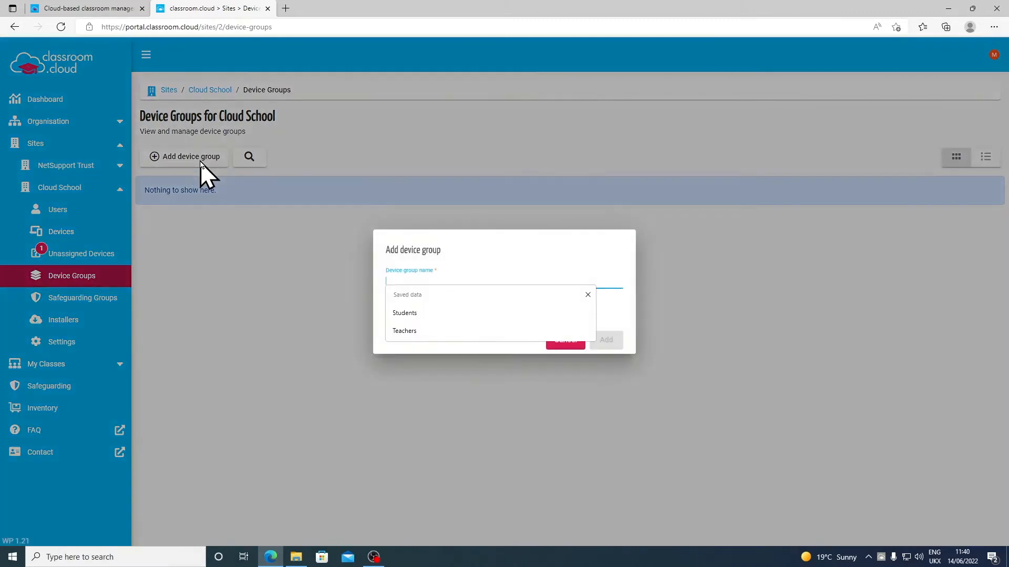
{"action": "left_click", "coordinate": [458, 251]}
{"action": "left_click", "coordinate": [450, 279]}
{"action": "type", "text": "Students"}
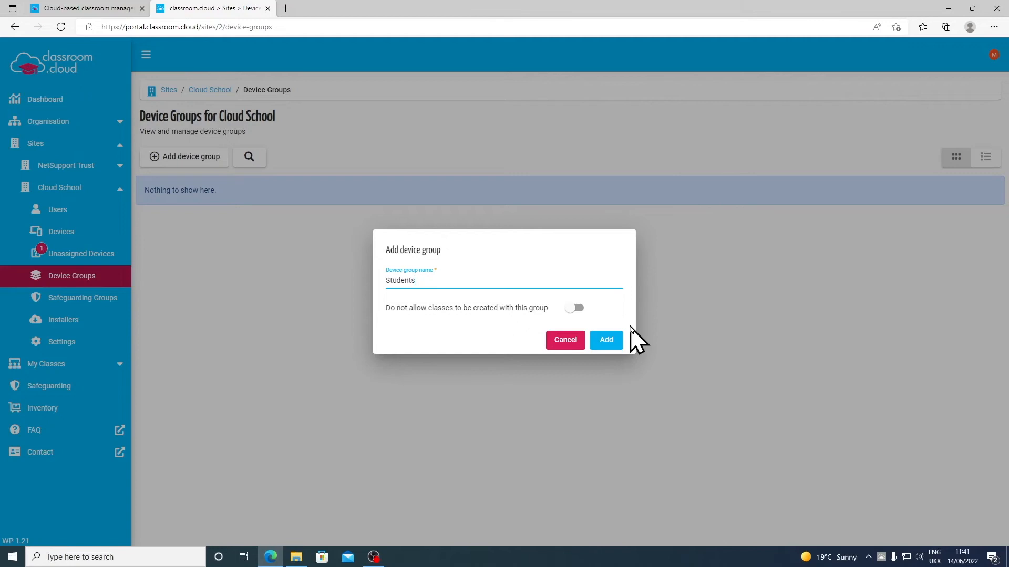
{"action": "left_click", "coordinate": [605, 340]}
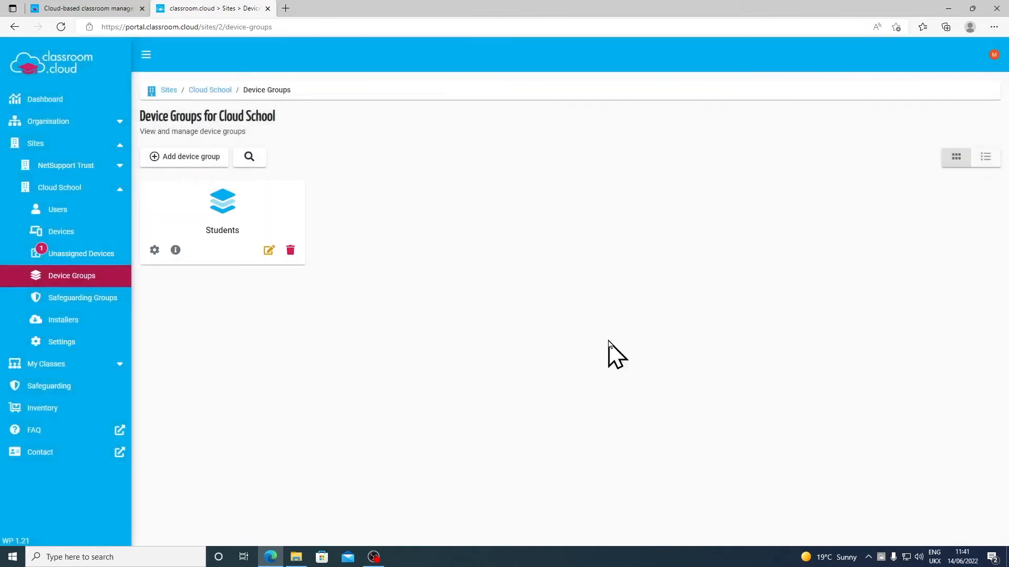
- Create a Teachers device group that disallows creating classes with it
{"action": "left_click", "coordinate": [207, 156]}
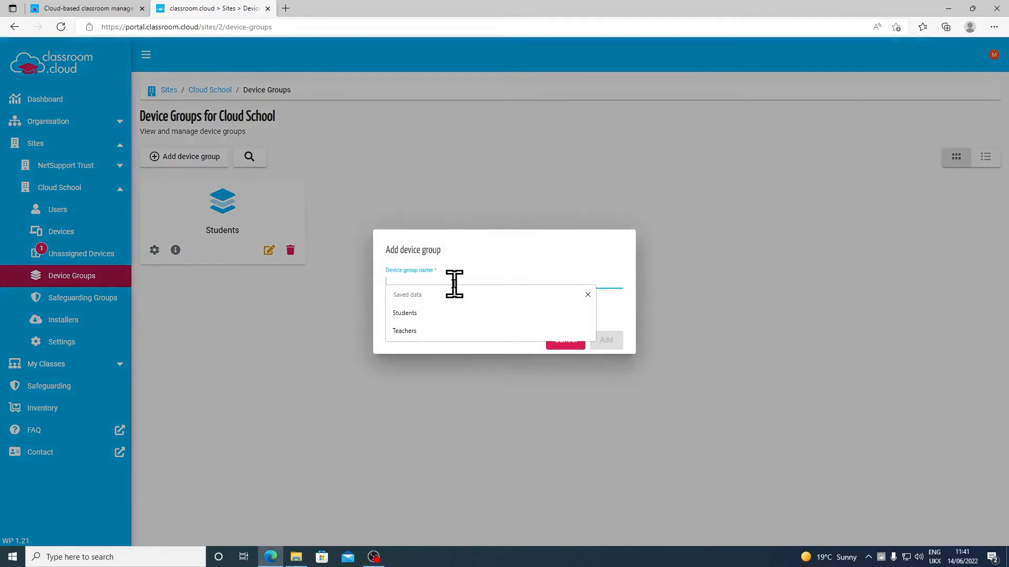
{"action": "left_click", "coordinate": [412, 335]}
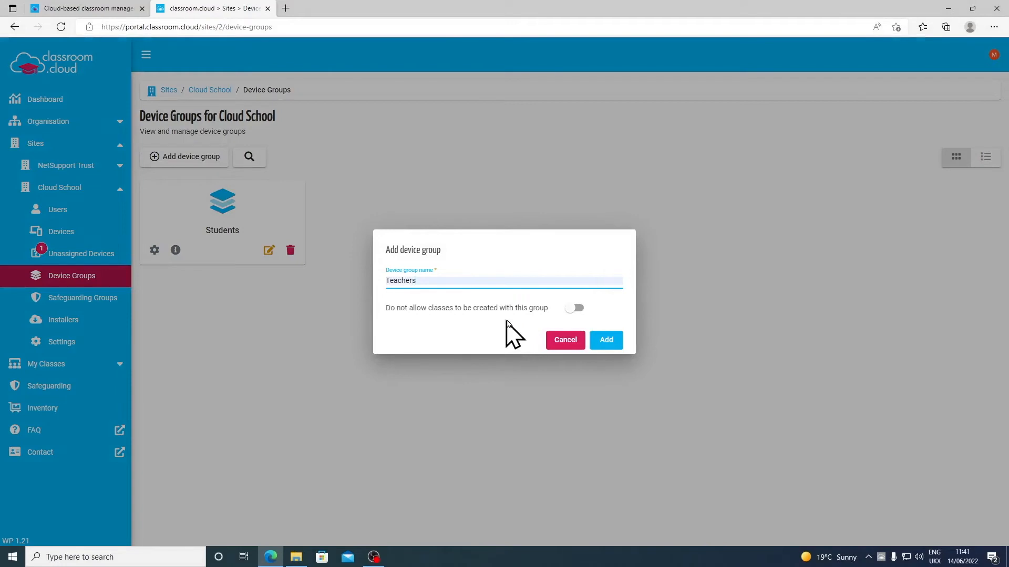
{"action": "left_click", "coordinate": [574, 311]}
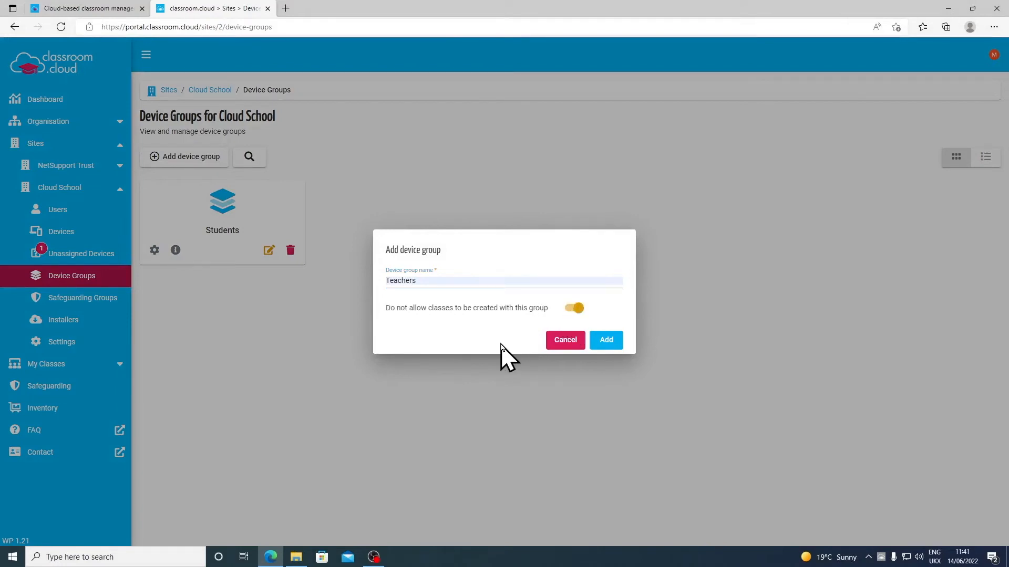
{"action": "left_click", "coordinate": [606, 342]}
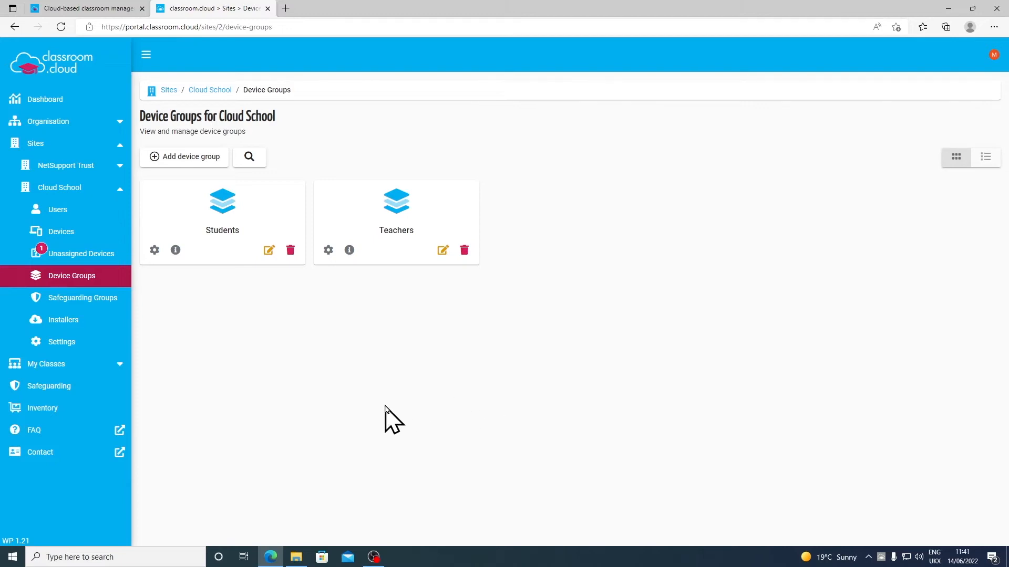
{"action": "left_click", "coordinate": [100, 256]}
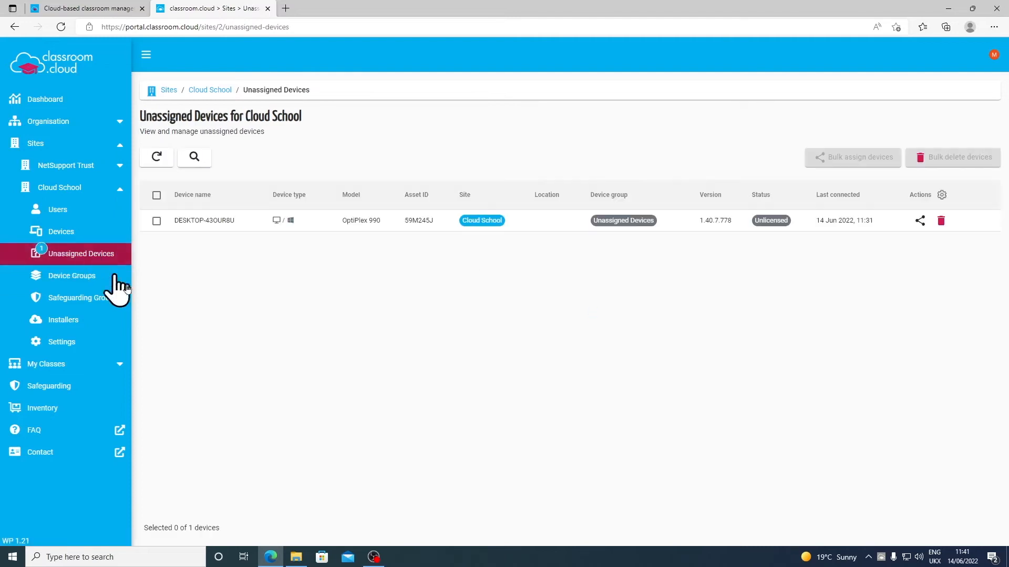
- Assign device DESKTOP-43OUR8U to the Students device group
{"action": "left_click", "coordinate": [156, 221]}
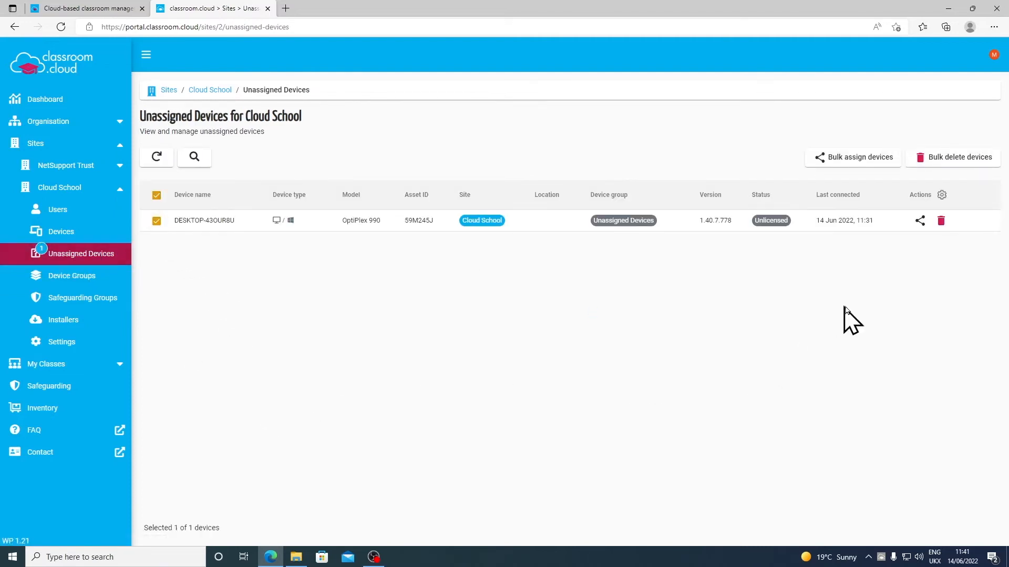
{"action": "left_click", "coordinate": [920, 222]}
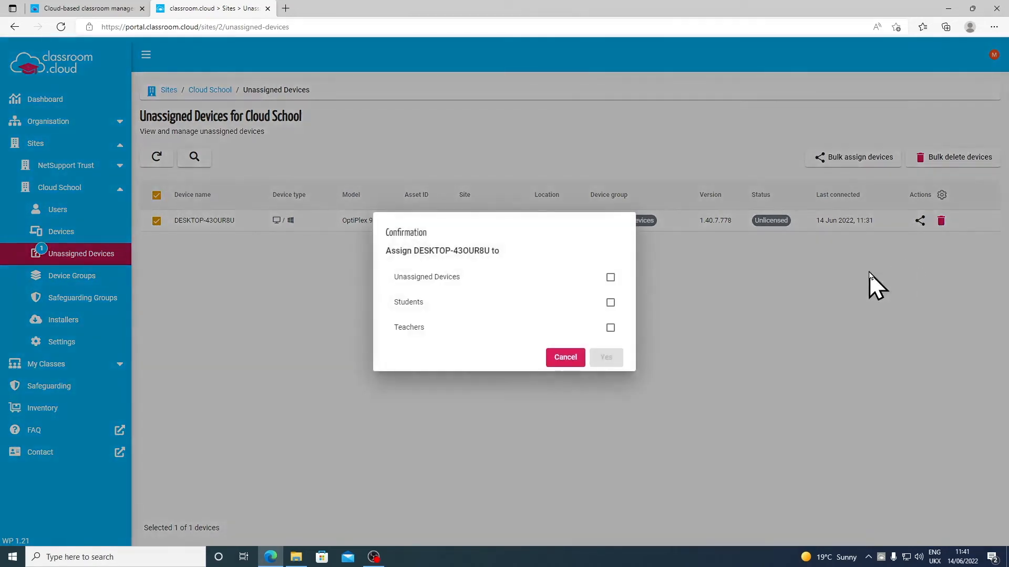
{"action": "left_click", "coordinate": [610, 303]}
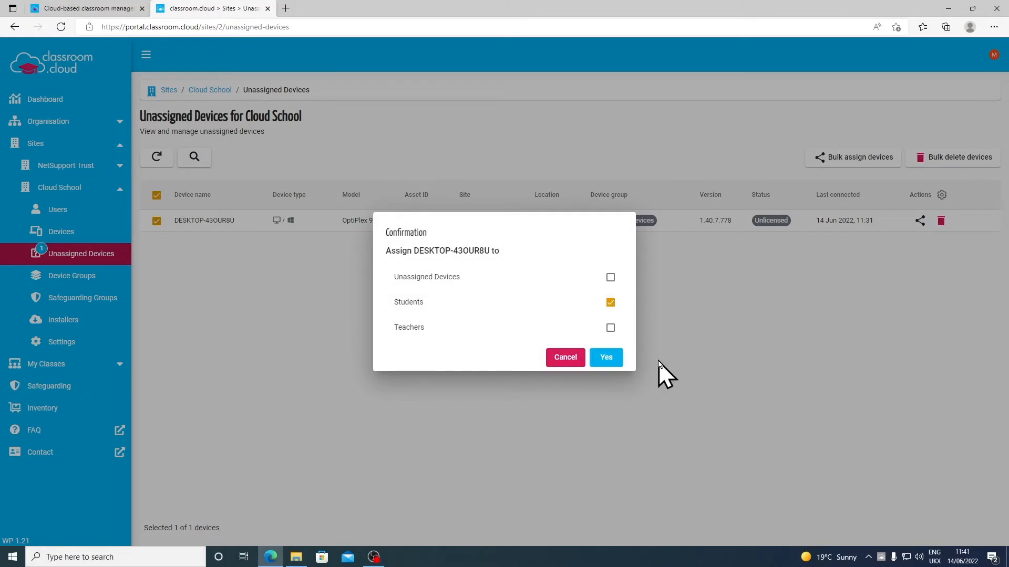
{"action": "left_click", "coordinate": [615, 359]}
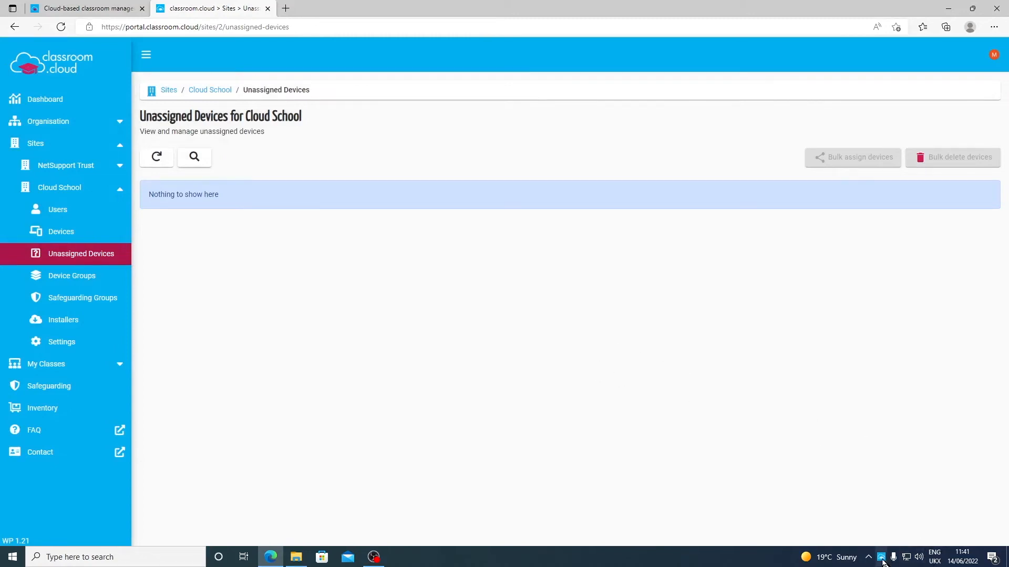
{"action": "mouse_move", "coordinate": [881, 556]}
{"action": "left_click", "coordinate": [74, 234]}
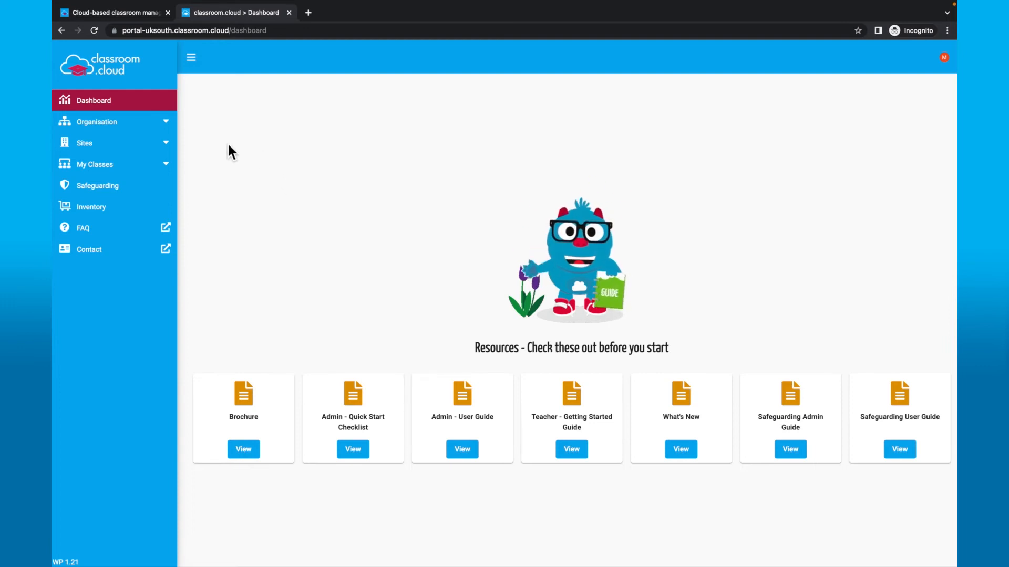
- Open the organisation's Privacy settings, showing school hours 00:00–23:59 every day
{"action": "left_click", "coordinate": [175, 126]}
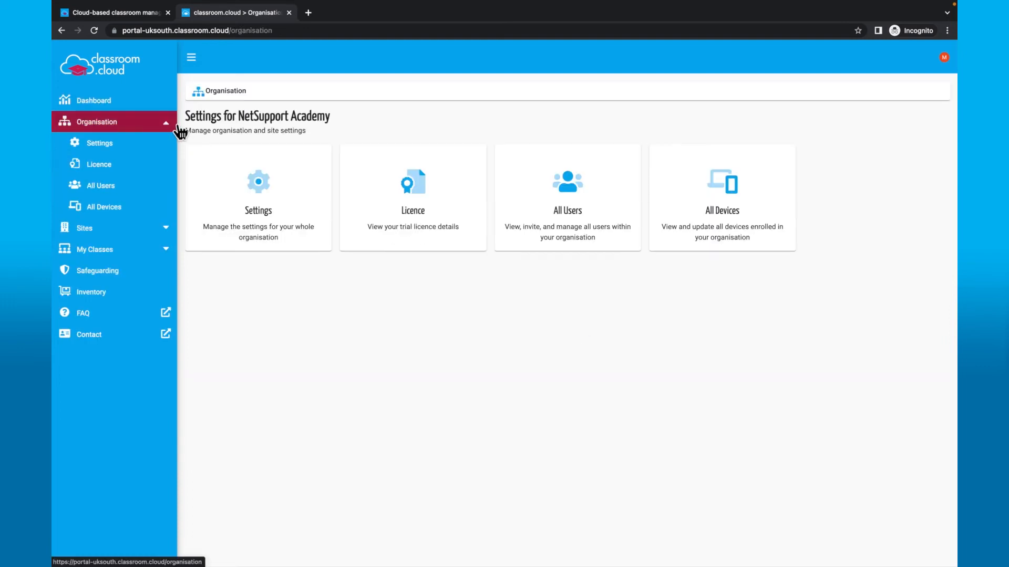
{"action": "left_click", "coordinate": [258, 192]}
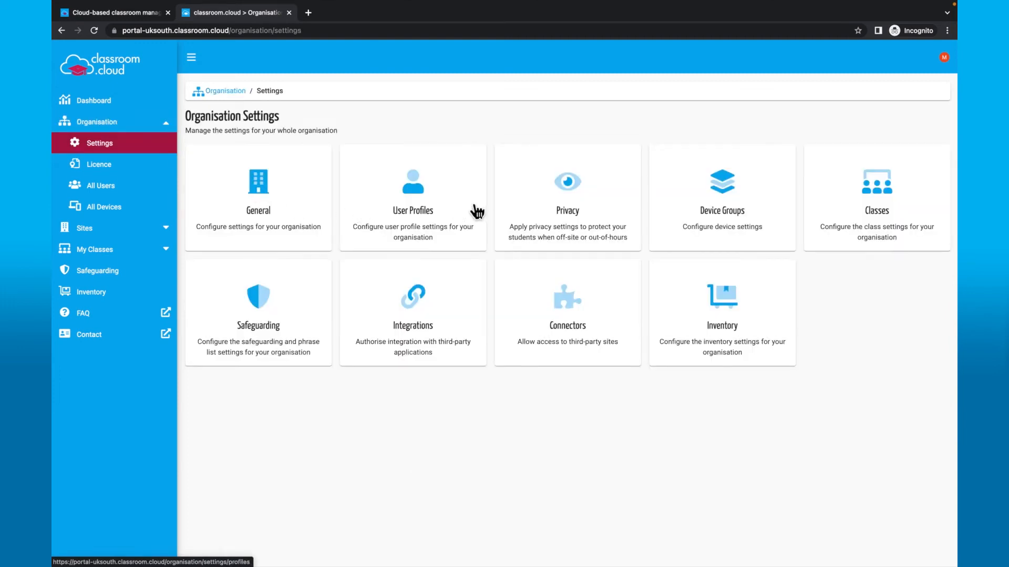
{"action": "left_click", "coordinate": [527, 208]}
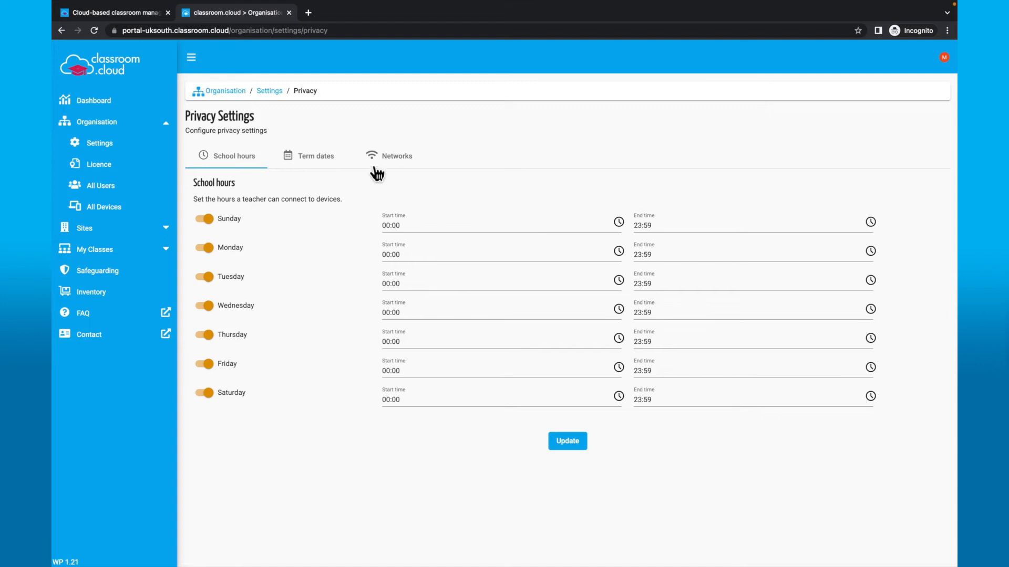
- View the organisation's term dates, then its empty allowed networks settings
{"action": "left_click", "coordinate": [328, 169]}
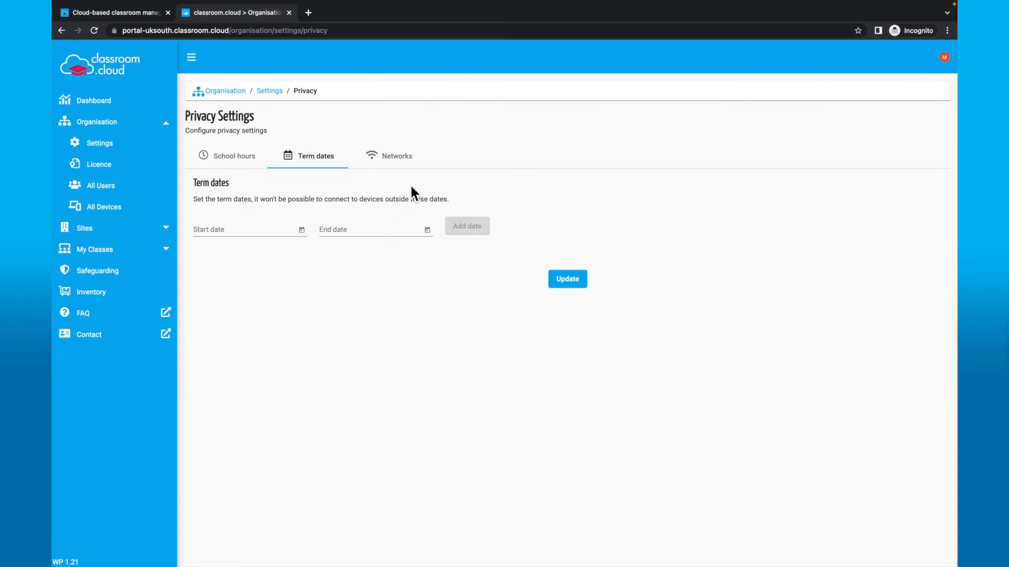
{"action": "left_click", "coordinate": [399, 157]}
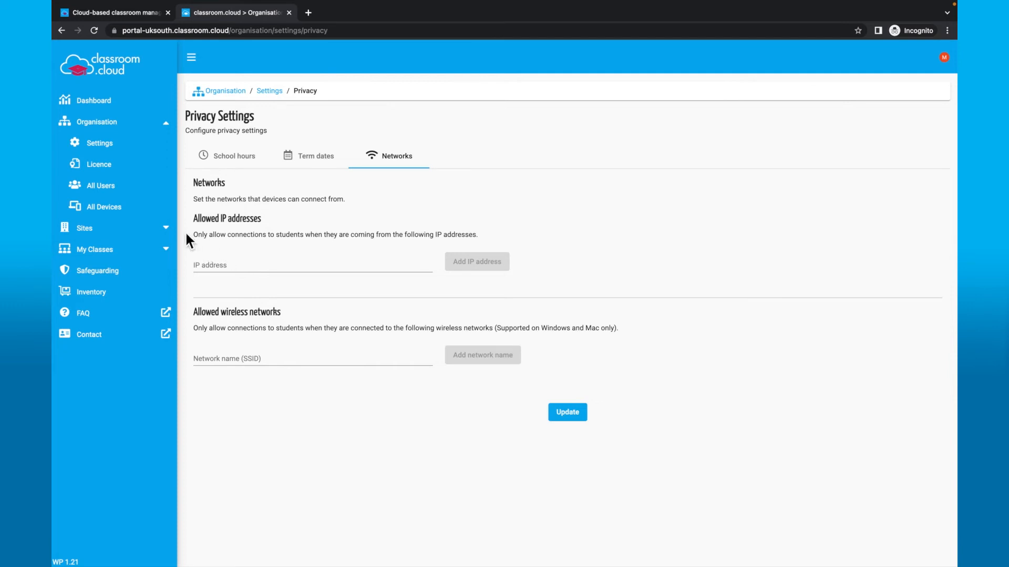
- Open Cloud School's site-level Privacy Settings from the Sites list
{"action": "left_click", "coordinate": [171, 229]}
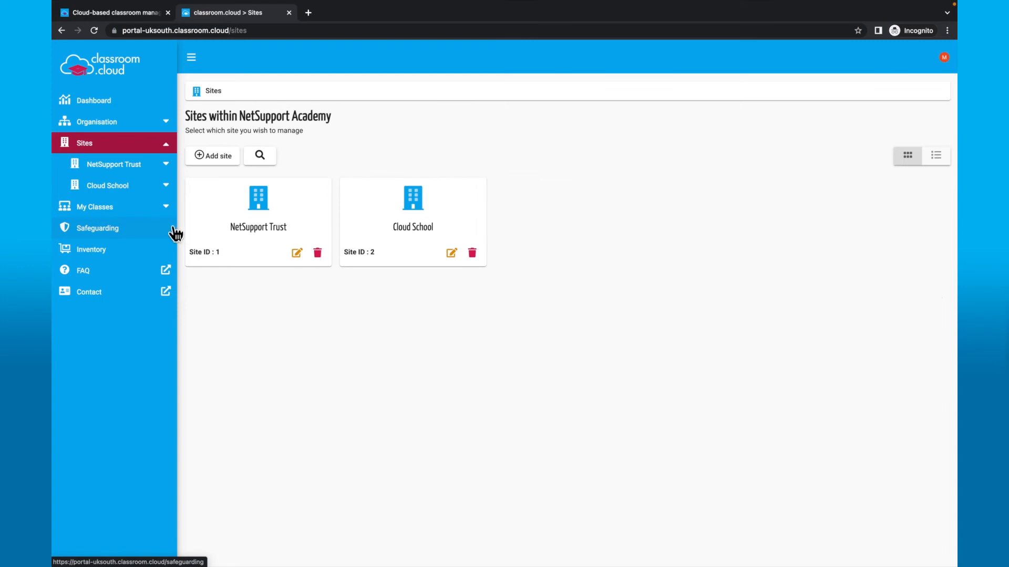
{"action": "left_click", "coordinate": [171, 190]}
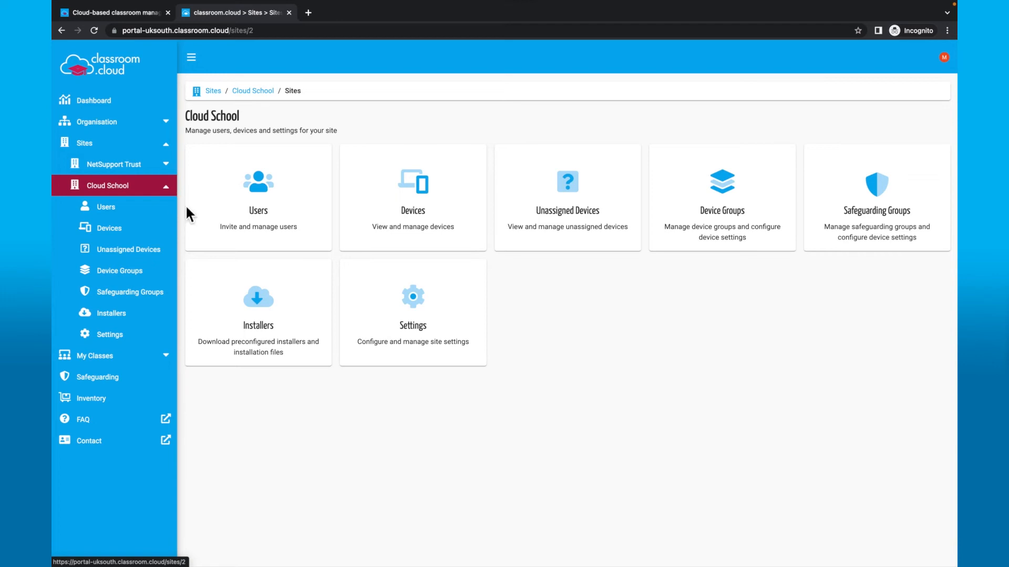
{"action": "left_click", "coordinate": [393, 316]}
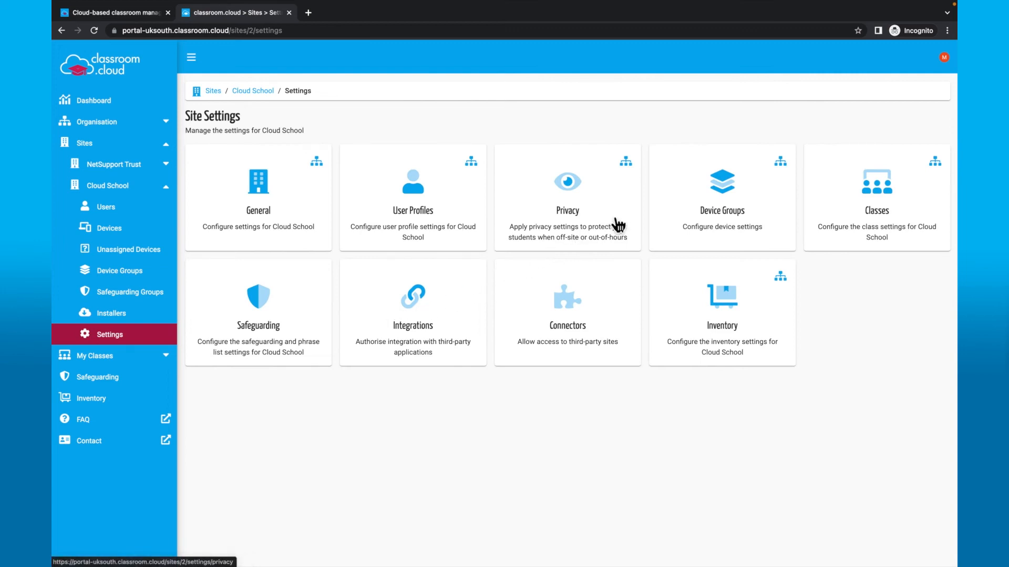
{"action": "mouse_move", "coordinate": [634, 177]}
{"action": "left_click", "coordinate": [613, 166]}
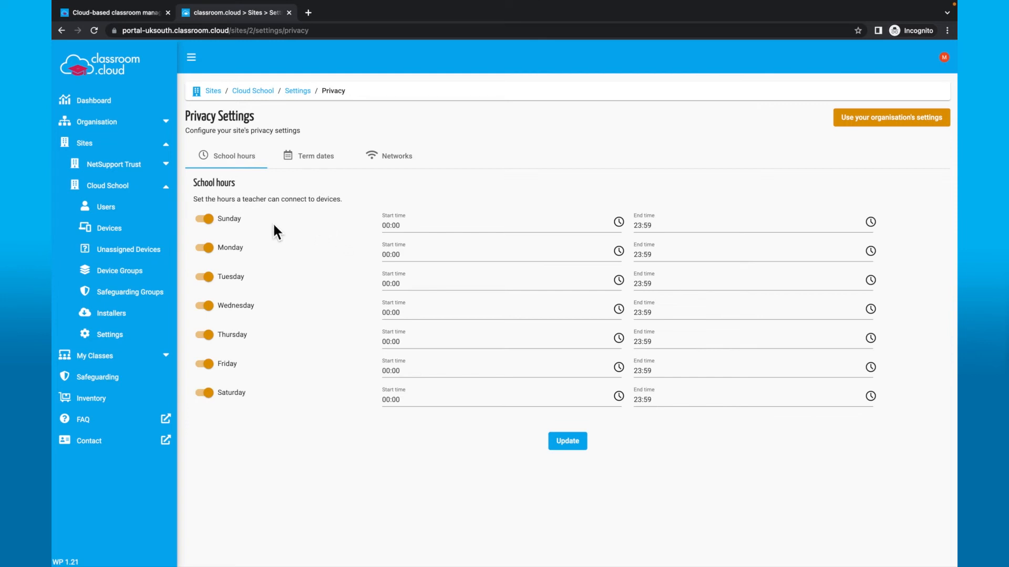
- Switch off Sunday and Saturday school hours, leaving Monday–Friday at 00:00–23:59
{"action": "left_click", "coordinate": [234, 220]}
{"action": "left_click", "coordinate": [208, 403]}
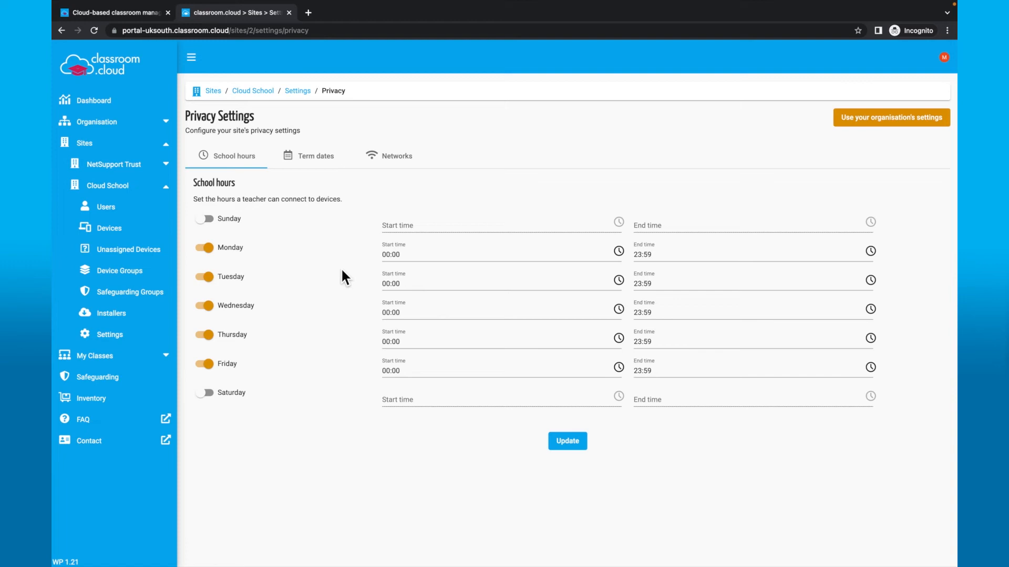
- Add a Cloud School term date from 14 Jun 2022 to 29 Jul 2022
{"action": "left_click", "coordinate": [336, 163]}
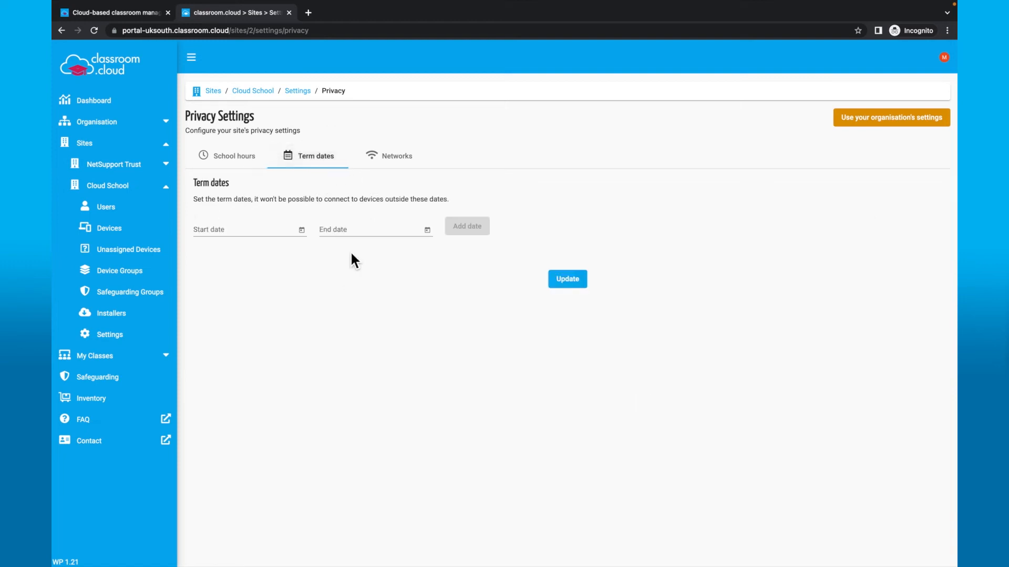
{"action": "left_click", "coordinate": [302, 231]}
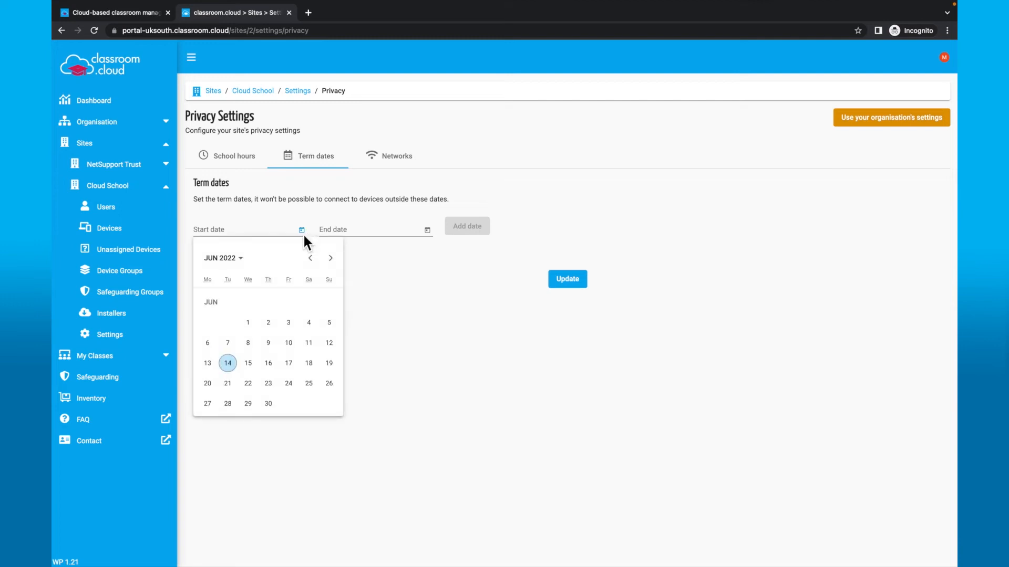
{"action": "left_click", "coordinate": [227, 363]}
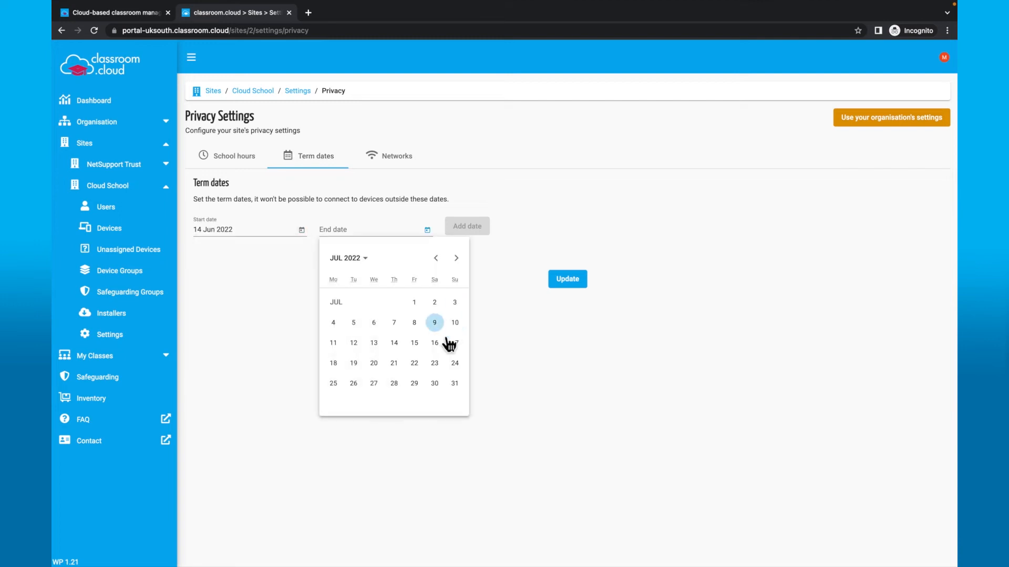
{"action": "left_click", "coordinate": [419, 383]}
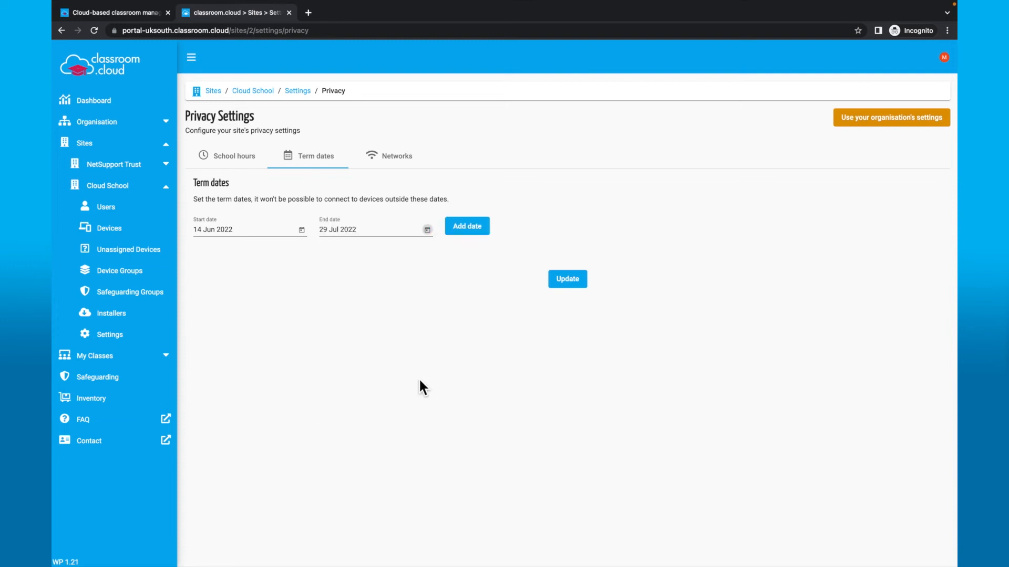
{"action": "left_click", "coordinate": [479, 234]}
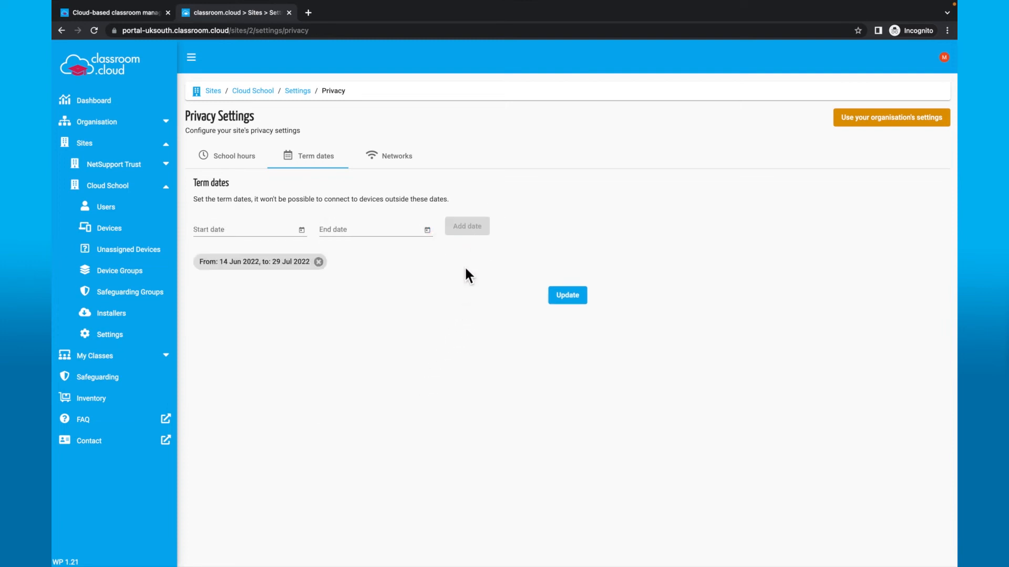
{"action": "left_click", "coordinate": [413, 158]}
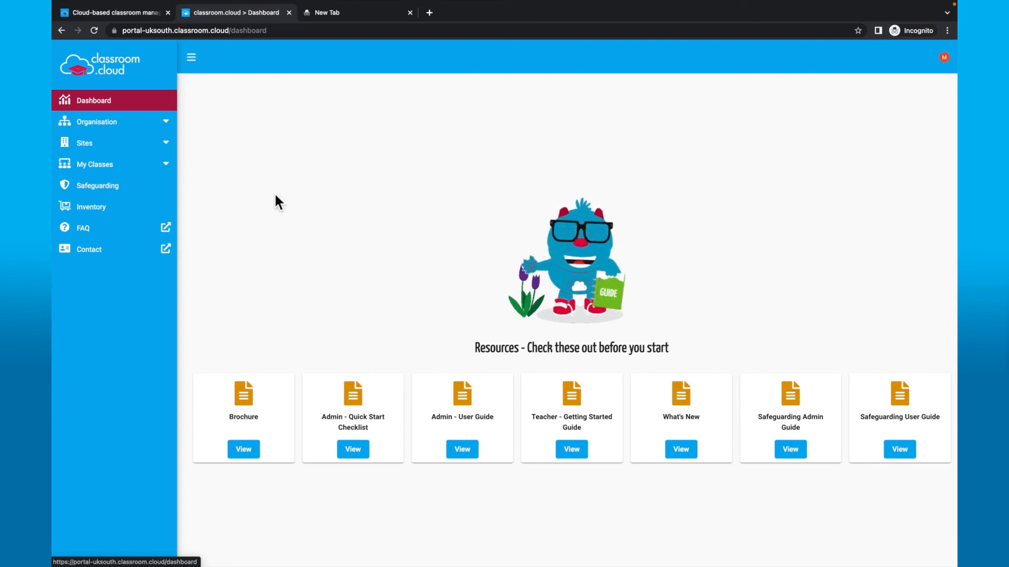
- Open the organisation's All Users list with its two users and start inviting a user
{"action": "left_click", "coordinate": [177, 128]}
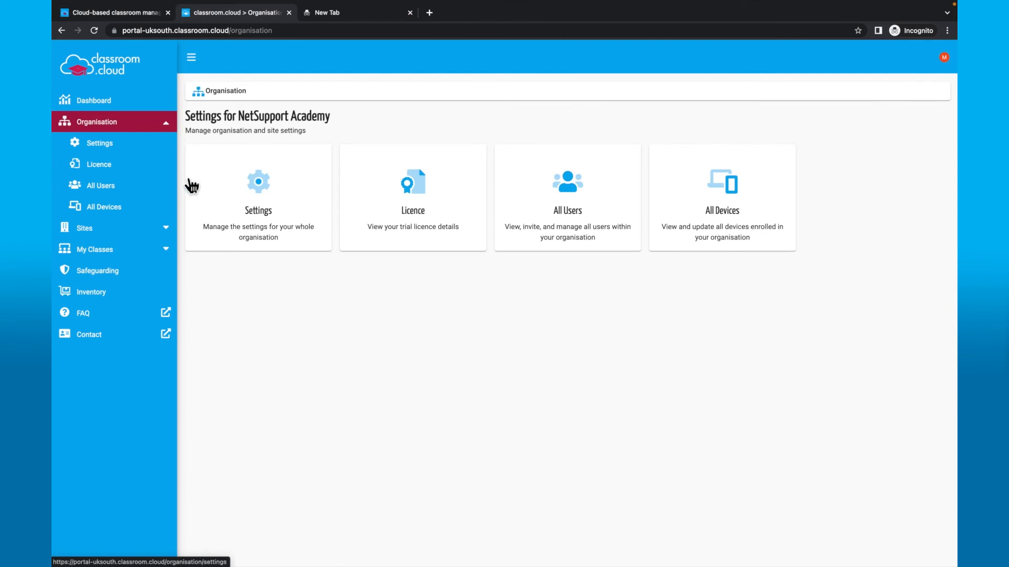
{"action": "left_click", "coordinate": [532, 234]}
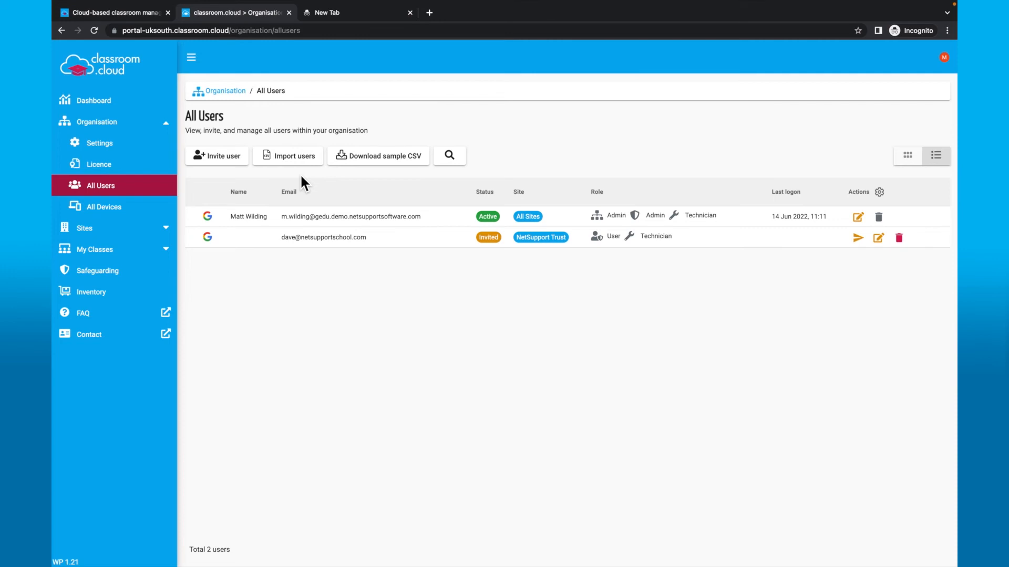
{"action": "left_click", "coordinate": [227, 163]}
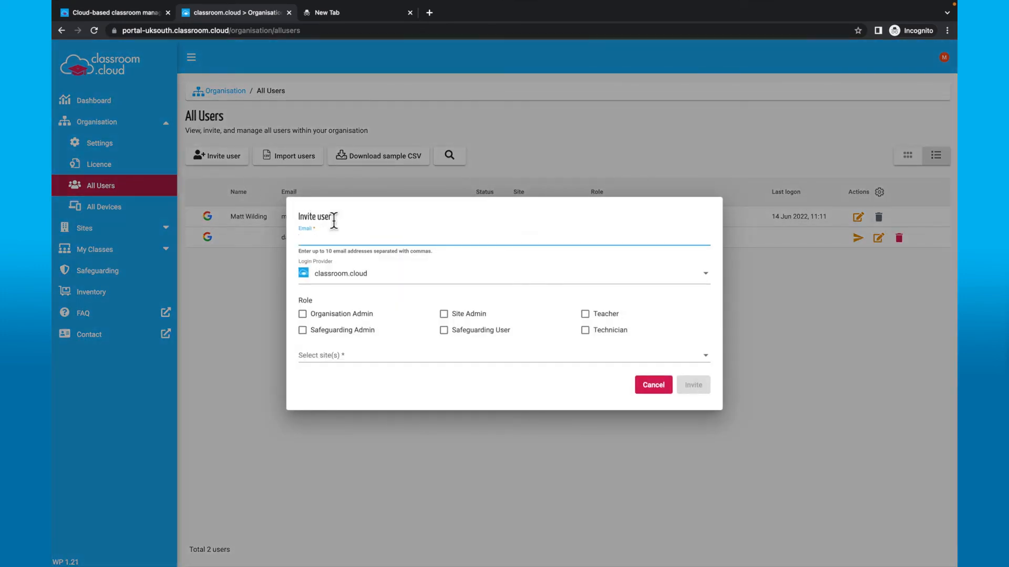
- Invite the new user's e-mail as a Google-login Site Admin for Cloud School
{"action": "left_click", "coordinate": [408, 279]}
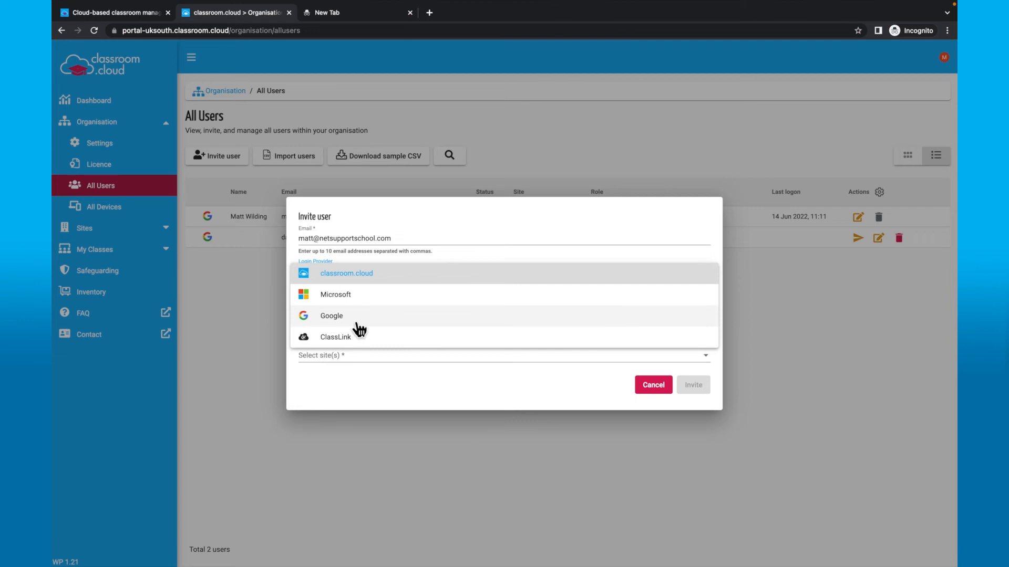
{"action": "left_click", "coordinate": [359, 325]}
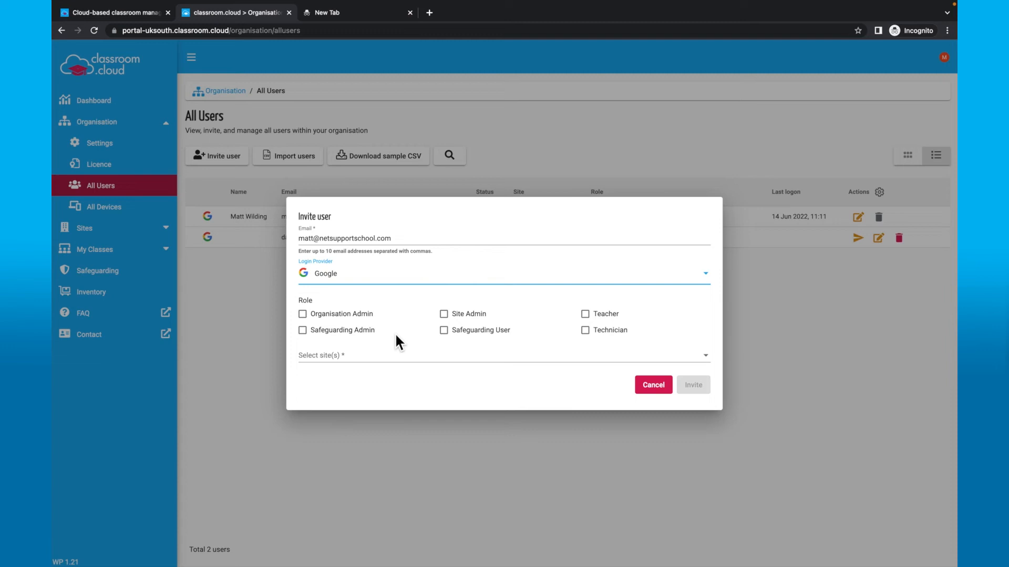
{"action": "left_click", "coordinate": [445, 315]}
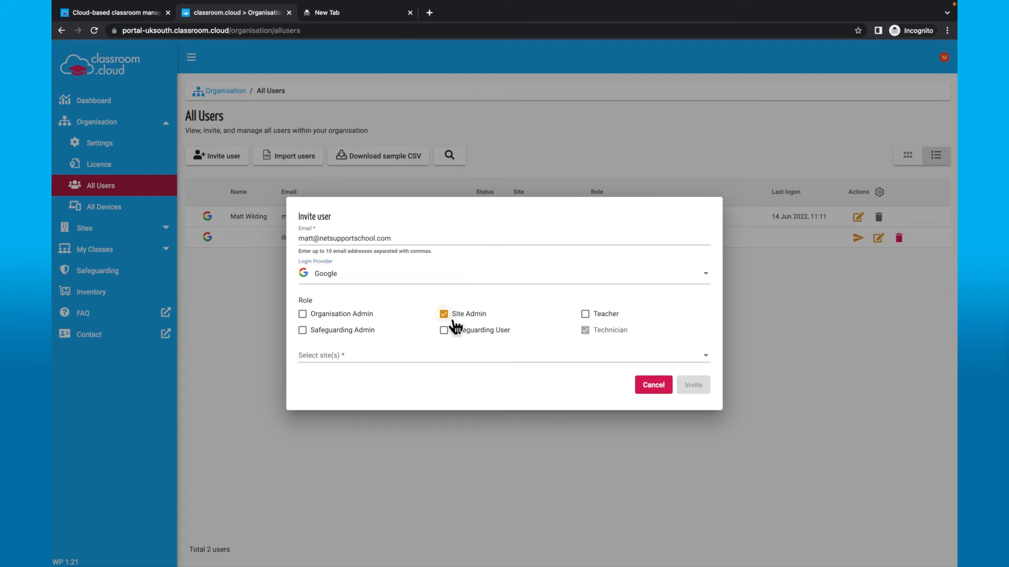
{"action": "left_click", "coordinate": [423, 357]}
{"action": "left_click", "coordinate": [350, 382]}
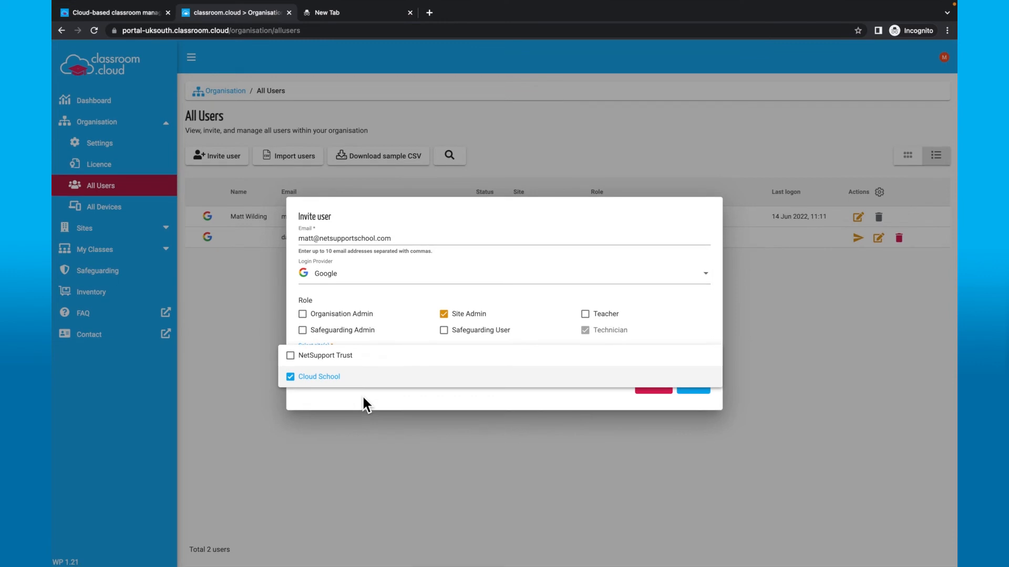
{"action": "left_click", "coordinate": [363, 399]}
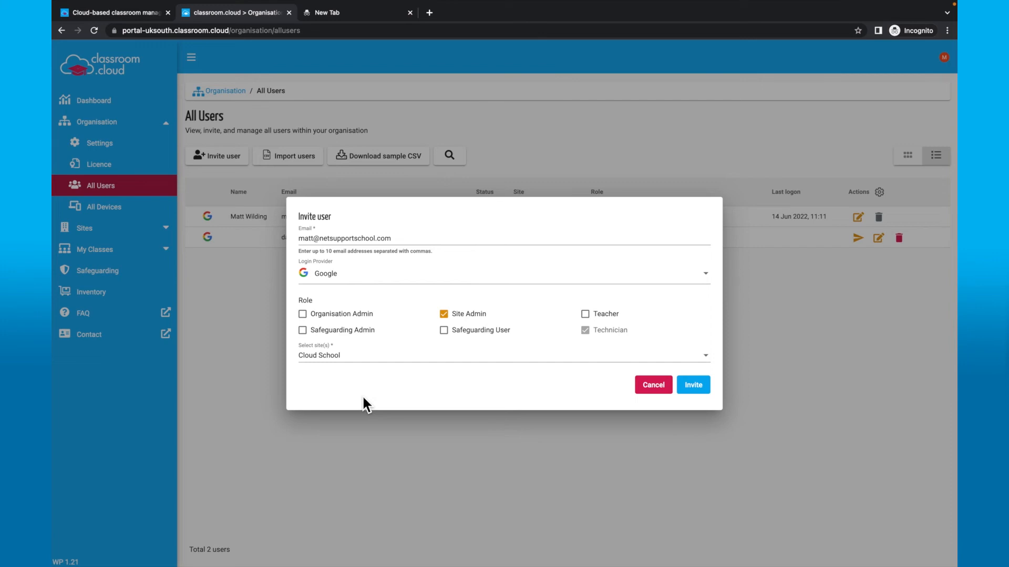
{"action": "left_click", "coordinate": [703, 391]}
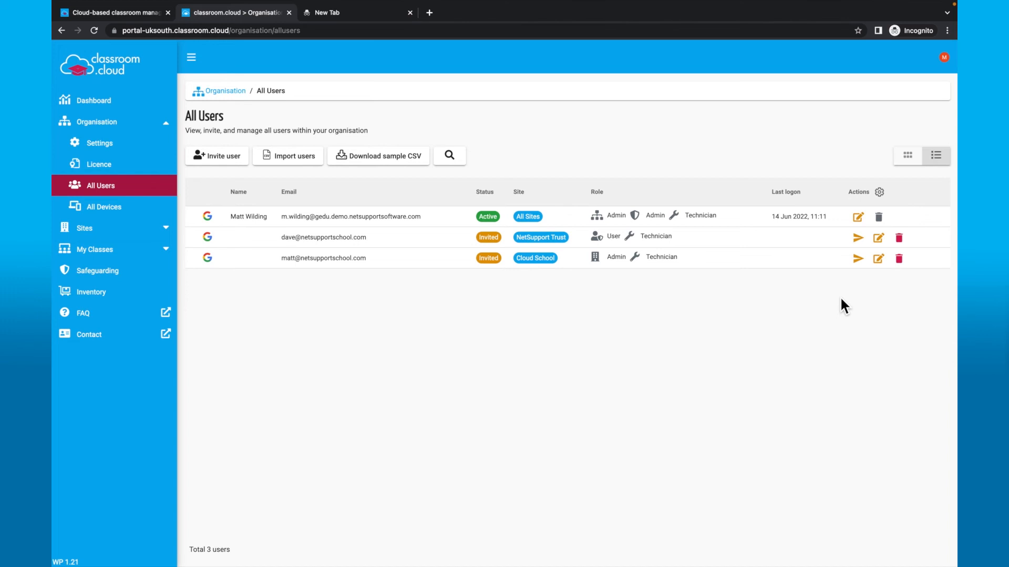
- Cancel the third user's Update user form without changes and show the Sites list
{"action": "left_click", "coordinate": [878, 260]}
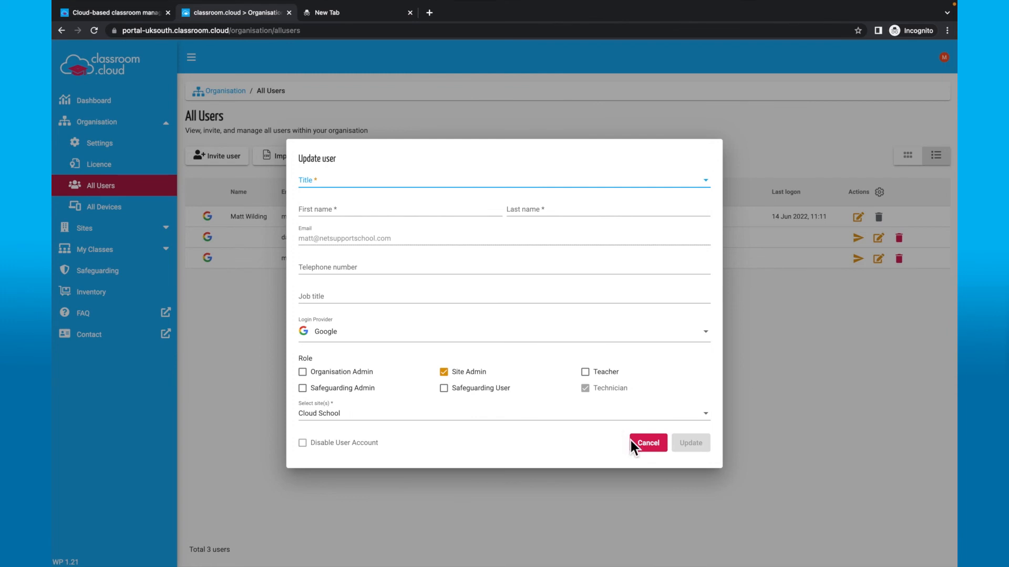
{"action": "left_click", "coordinate": [647, 446]}
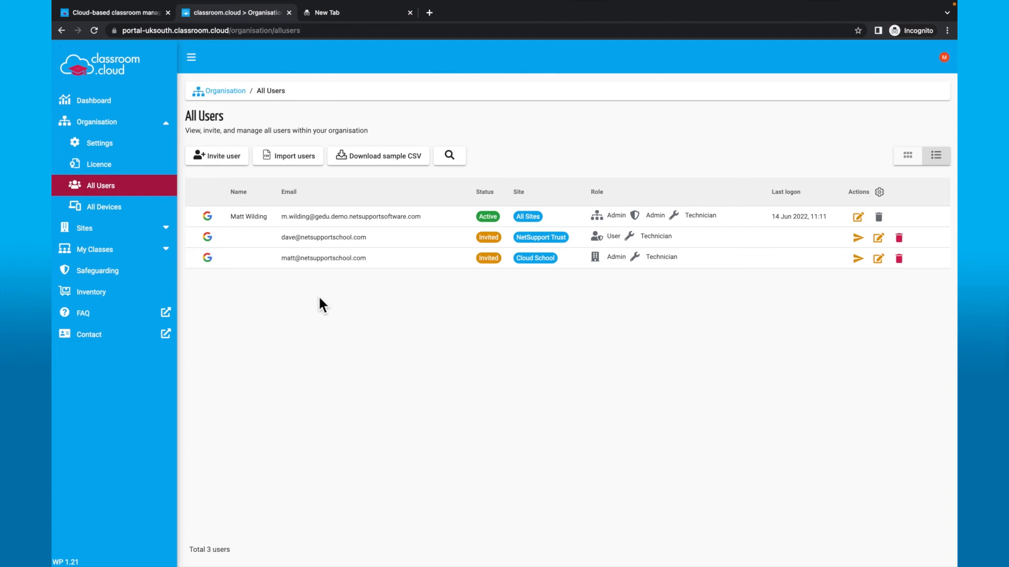
{"action": "left_click", "coordinate": [176, 234]}
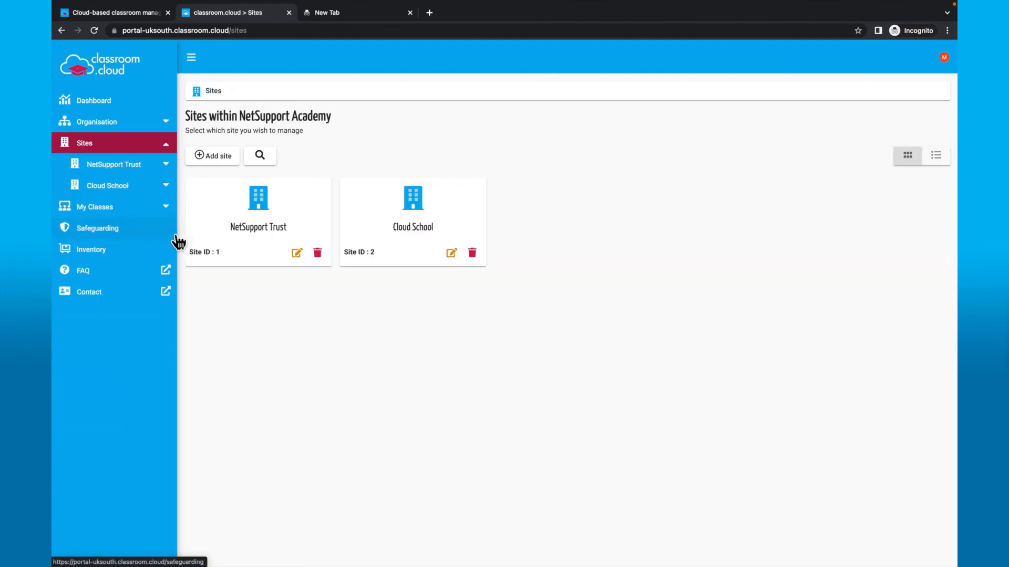
- Review NetSupport Trust's users and dismiss the Invite user form without inviting anyone
{"action": "left_click", "coordinate": [216, 211]}
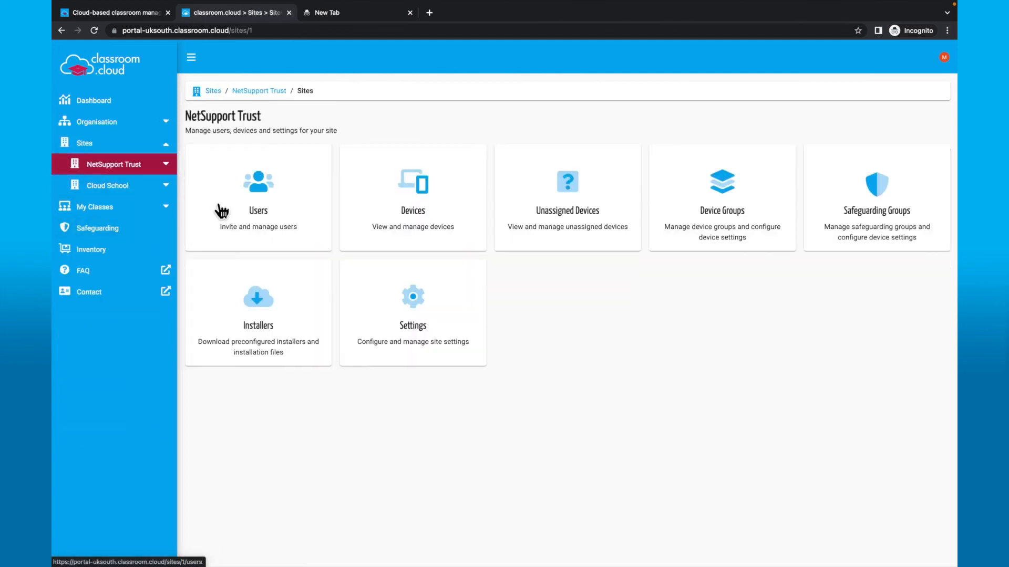
{"action": "left_click", "coordinate": [288, 227]}
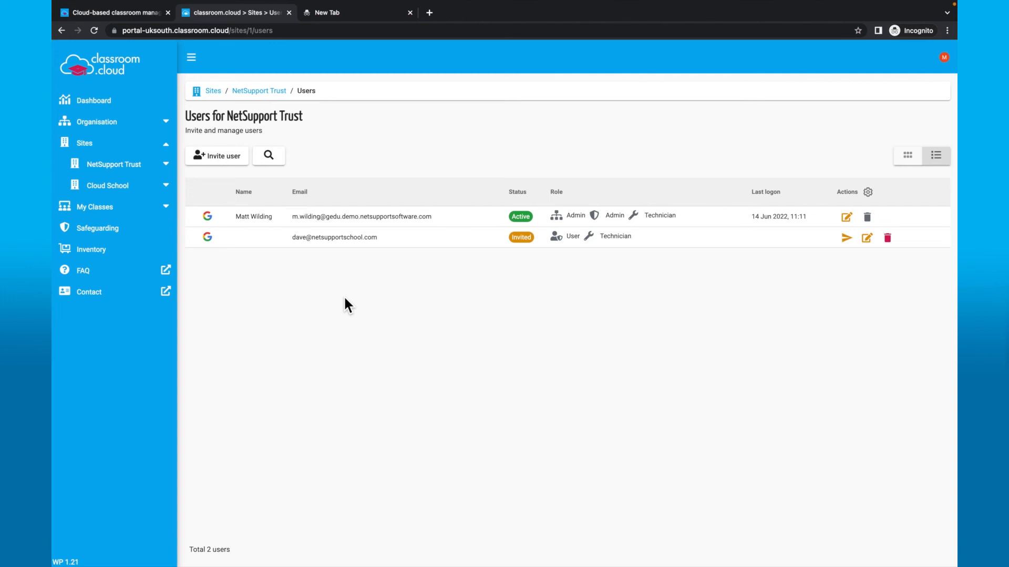
{"action": "left_click", "coordinate": [234, 162]}
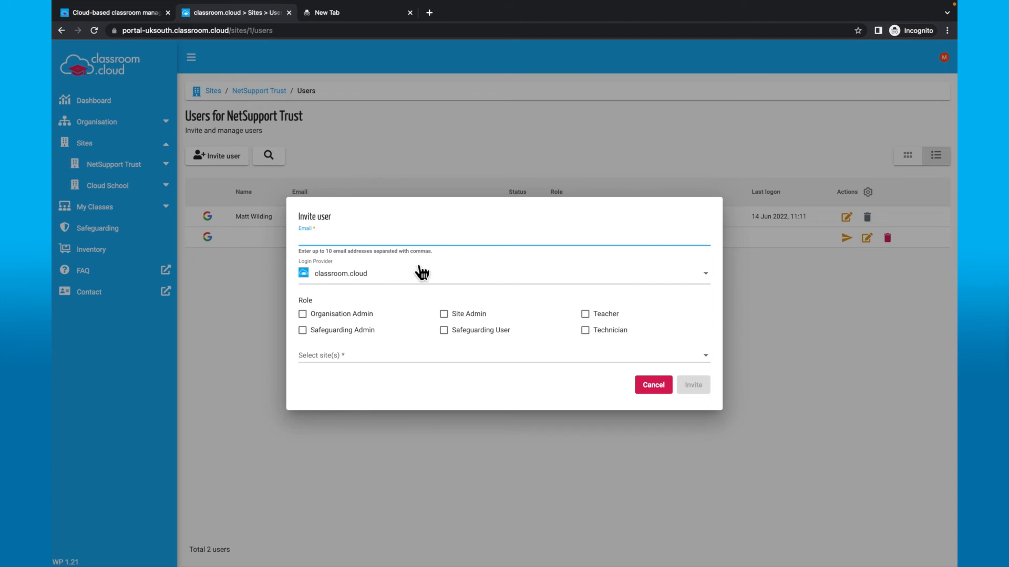
{"action": "left_click", "coordinate": [423, 418]}
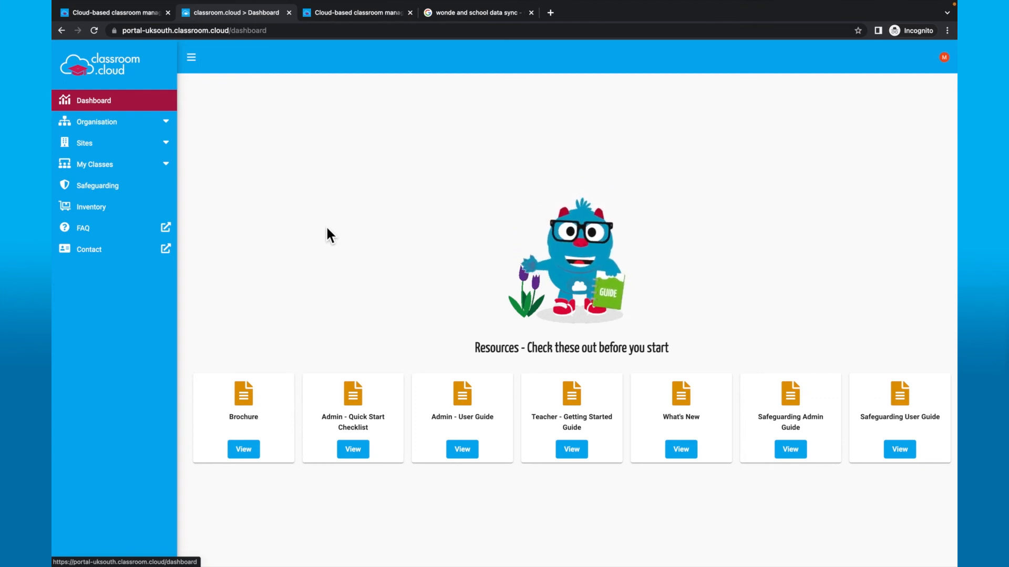
- Start a new class for Cloud School from My Classes, showing its connection type options
{"action": "left_click", "coordinate": [129, 171]}
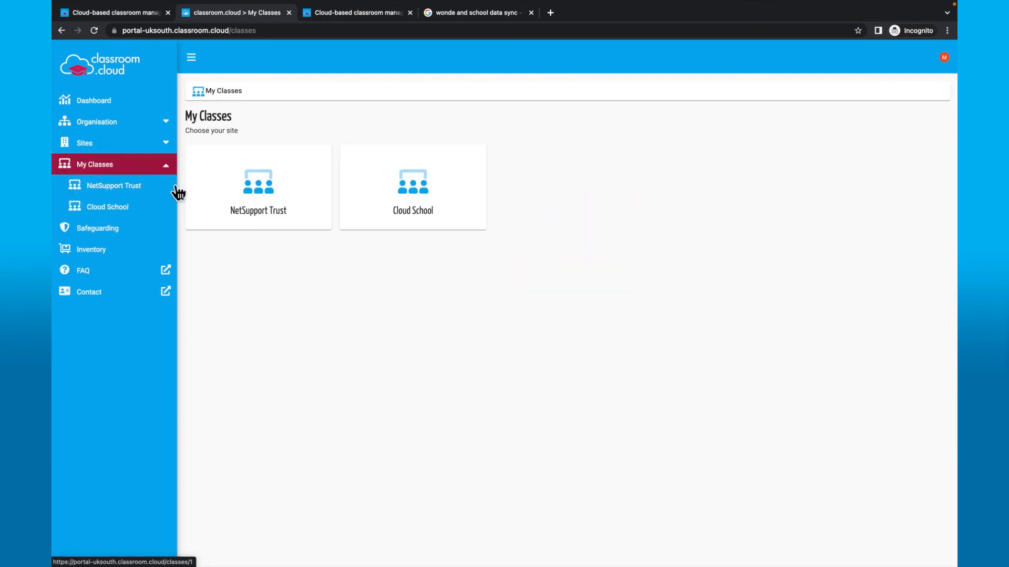
{"action": "left_click", "coordinate": [390, 202]}
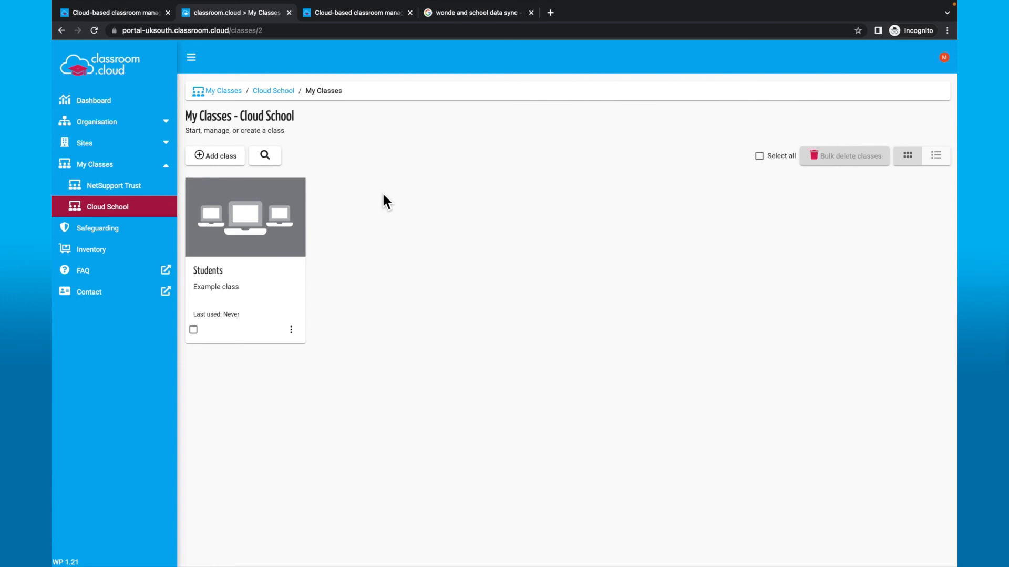
{"action": "left_click", "coordinate": [237, 157]}
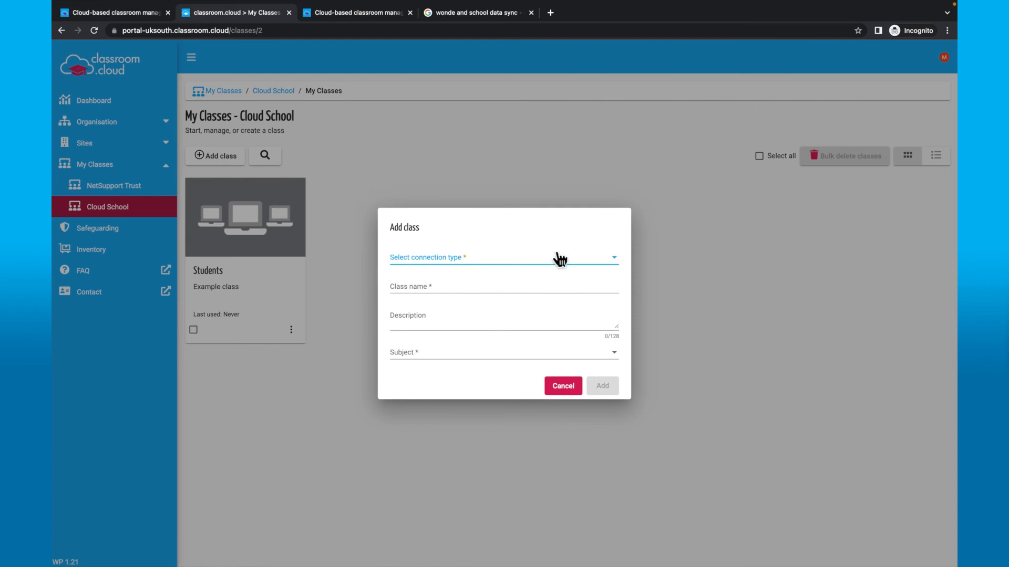
{"action": "left_click", "coordinate": [621, 264]}
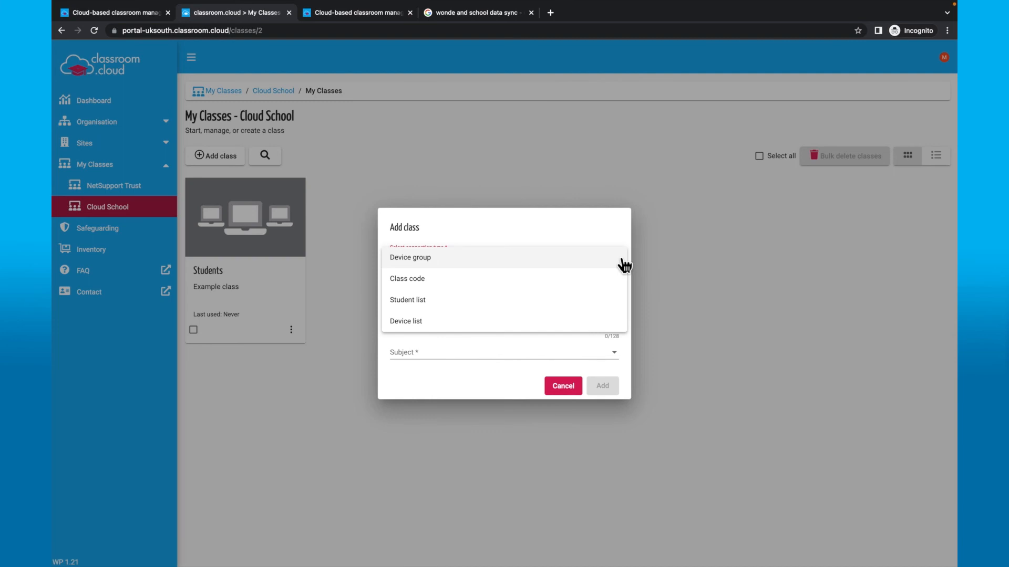
- Set up a Device group class named 10En1 with description 'English class'
{"action": "left_click", "coordinate": [621, 263]}
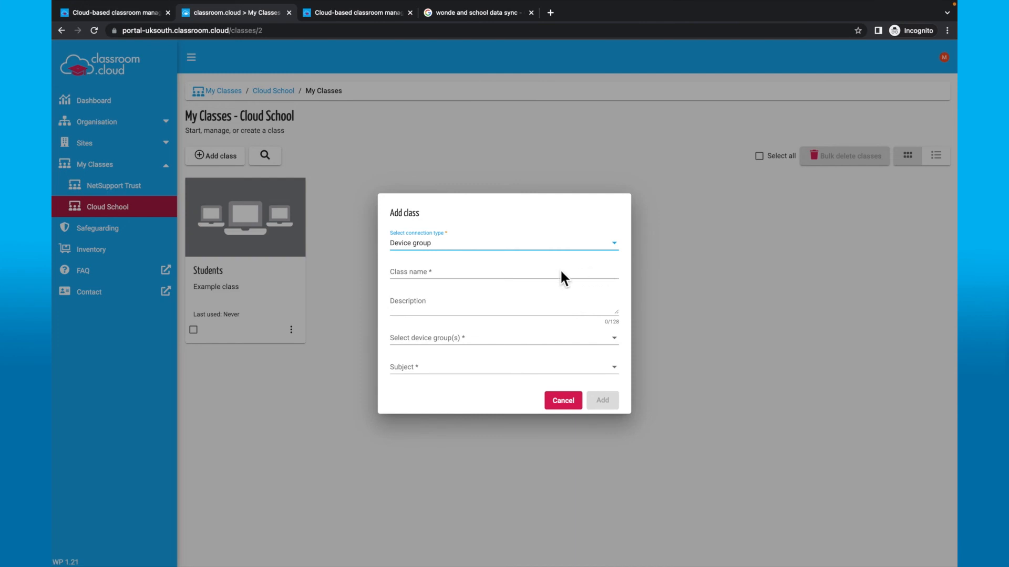
{"action": "left_click", "coordinate": [538, 265]}
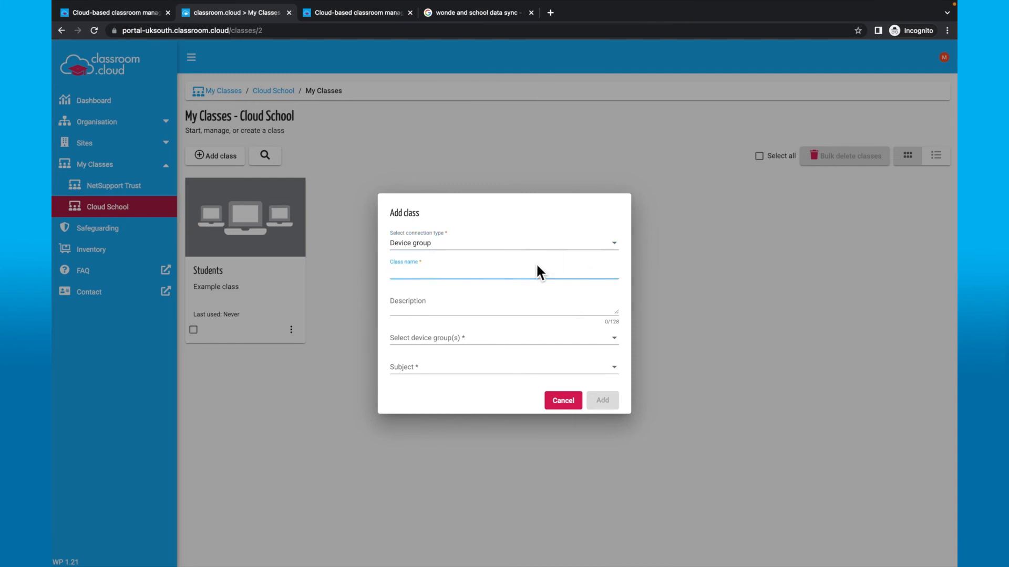
{"action": "type", "text": "10En1"}
{"action": "left_click", "coordinate": [527, 311]}
{"action": "type", "text": "English class"}
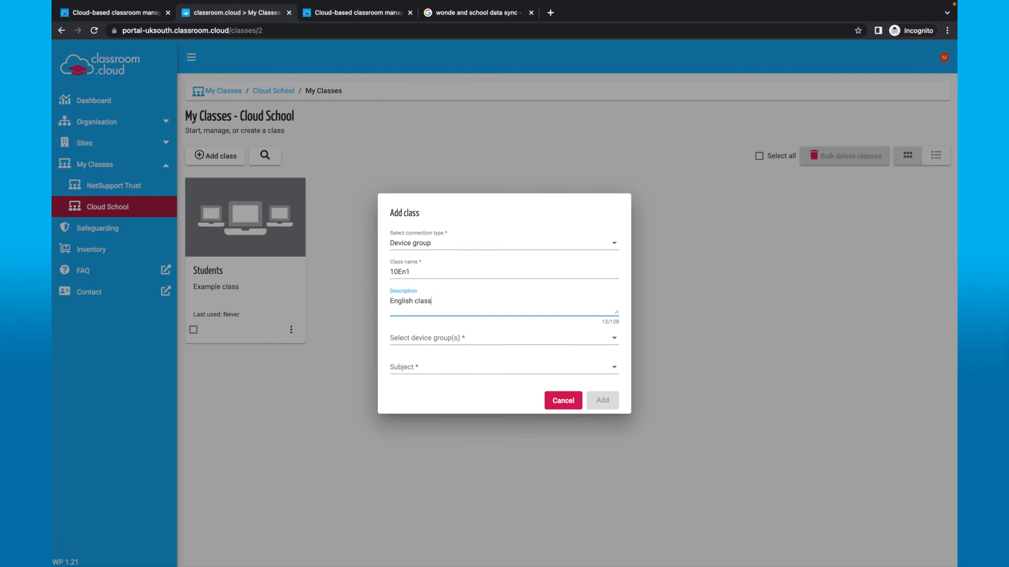
- Link 10En1 to the Students device group, set subject English, and add the class
{"action": "left_click", "coordinate": [573, 342]}
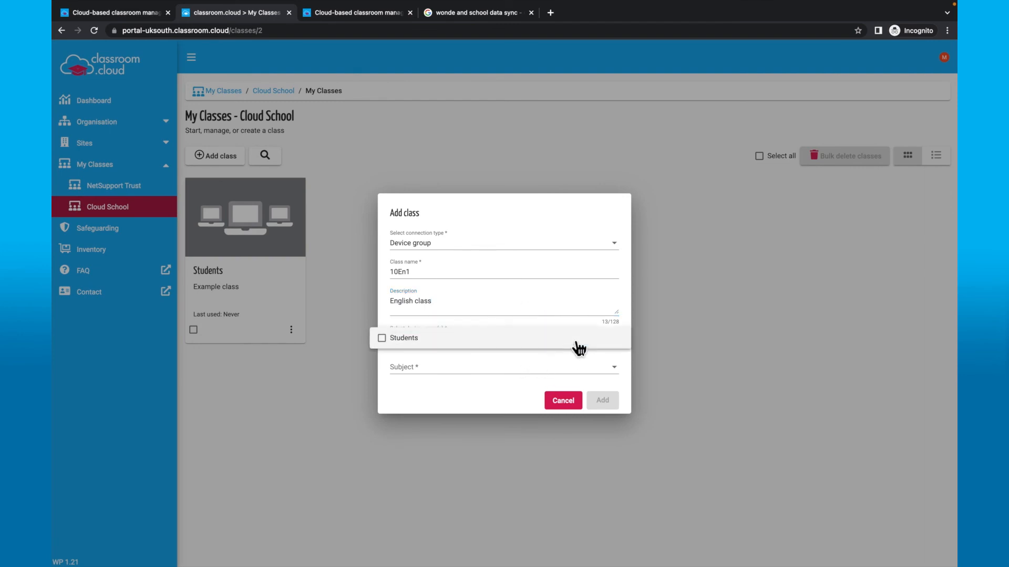
{"action": "left_click", "coordinate": [413, 344]}
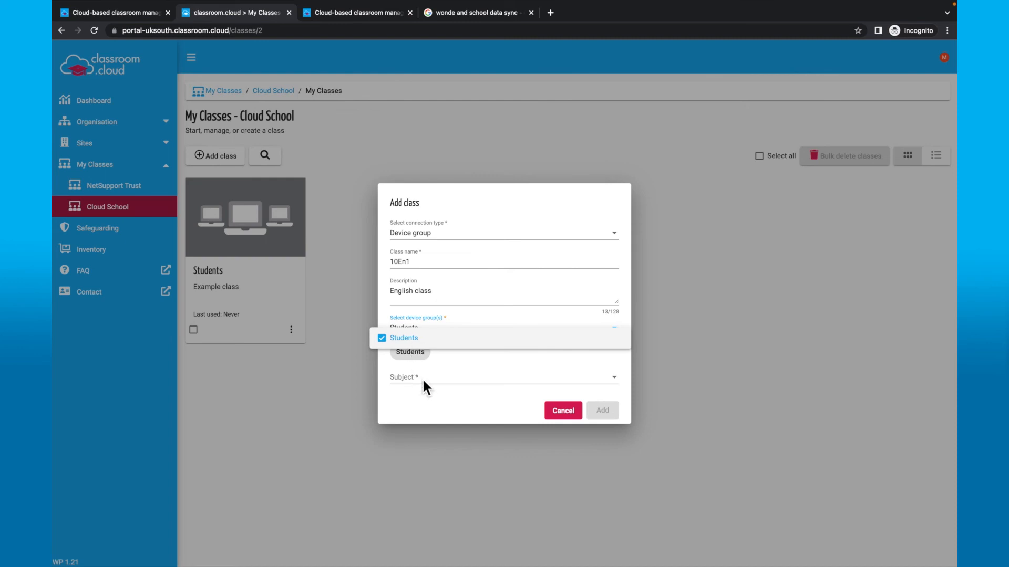
{"action": "left_click", "coordinate": [424, 376]}
{"action": "left_click", "coordinate": [437, 386]}
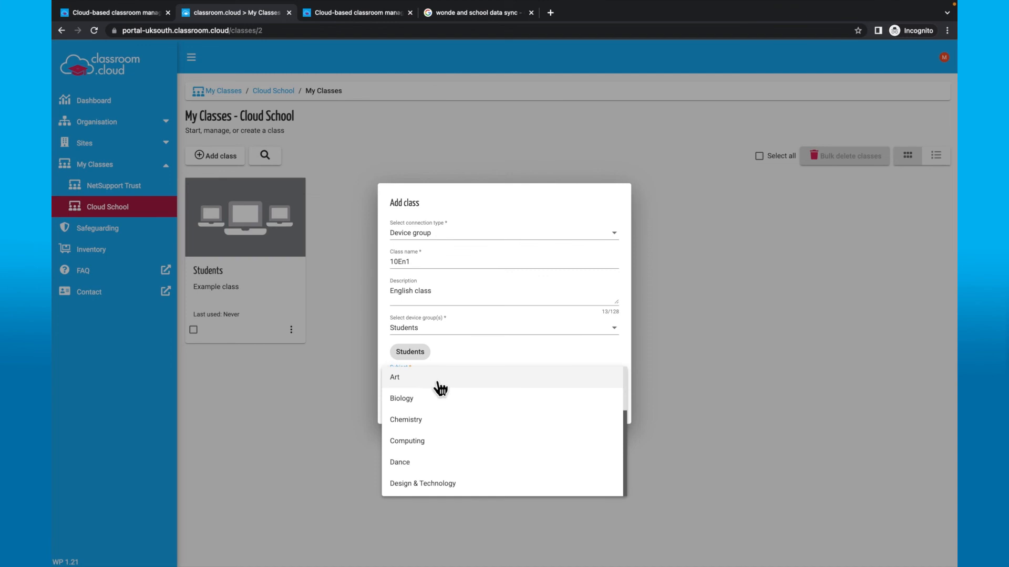
{"action": "scroll", "coordinate": [564, 444], "scroll_direction": "down", "scroll_amount": 4}
{"action": "left_click", "coordinate": [522, 439]}
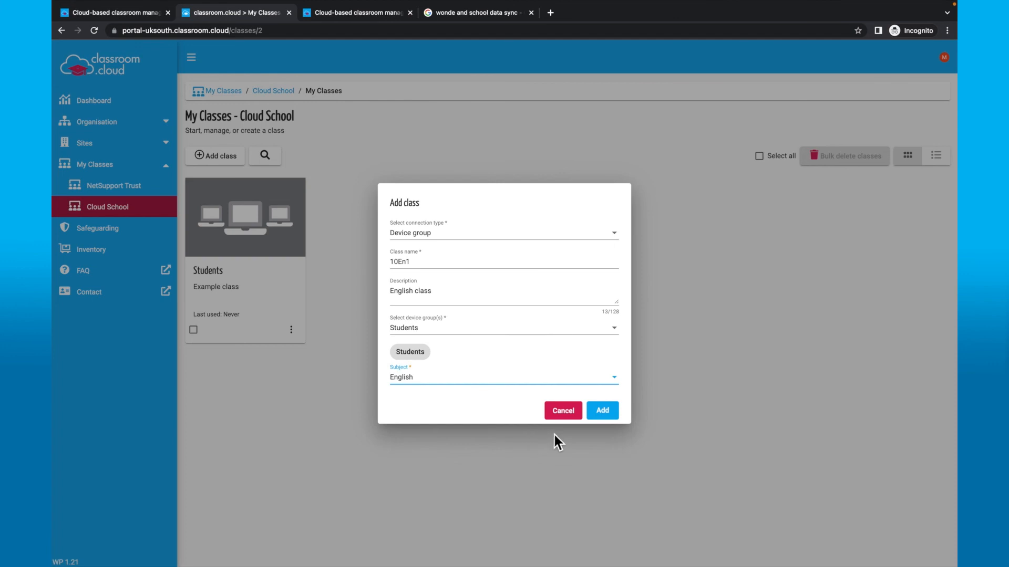
{"action": "left_click", "coordinate": [611, 415]}
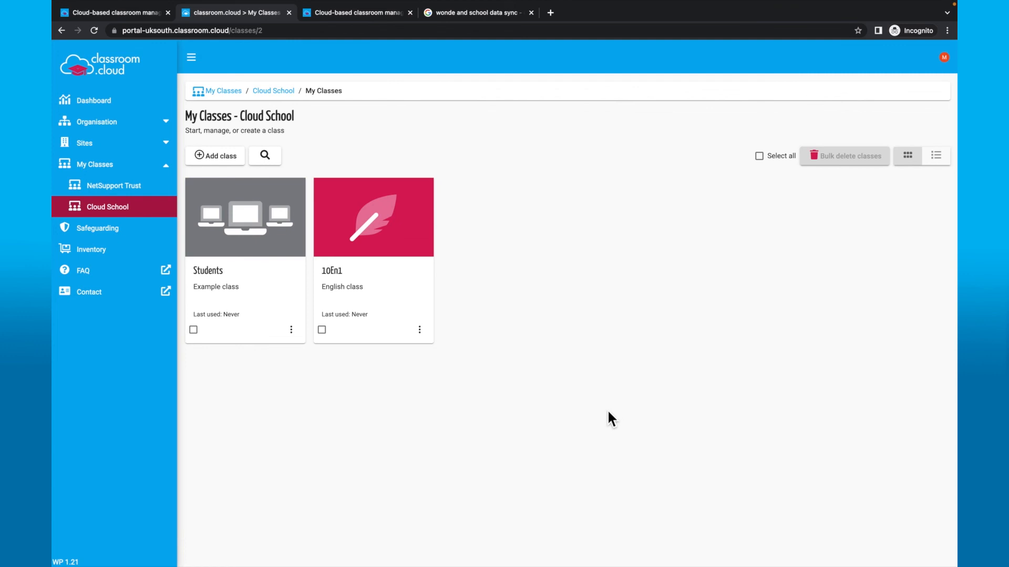
{"action": "left_click", "coordinate": [225, 159]}
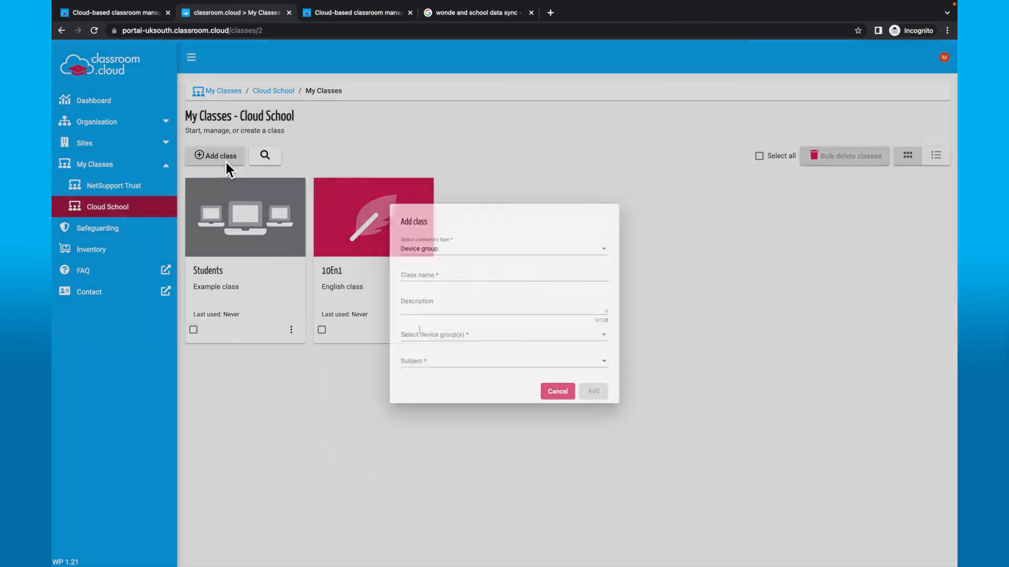
{"action": "left_click", "coordinate": [513, 266]}
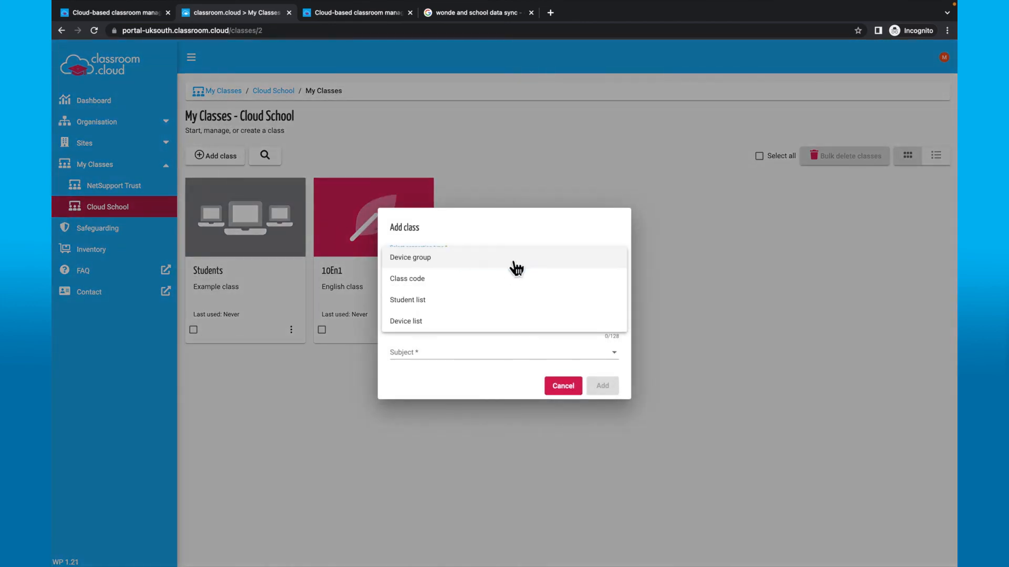
{"action": "left_click", "coordinate": [439, 280]}
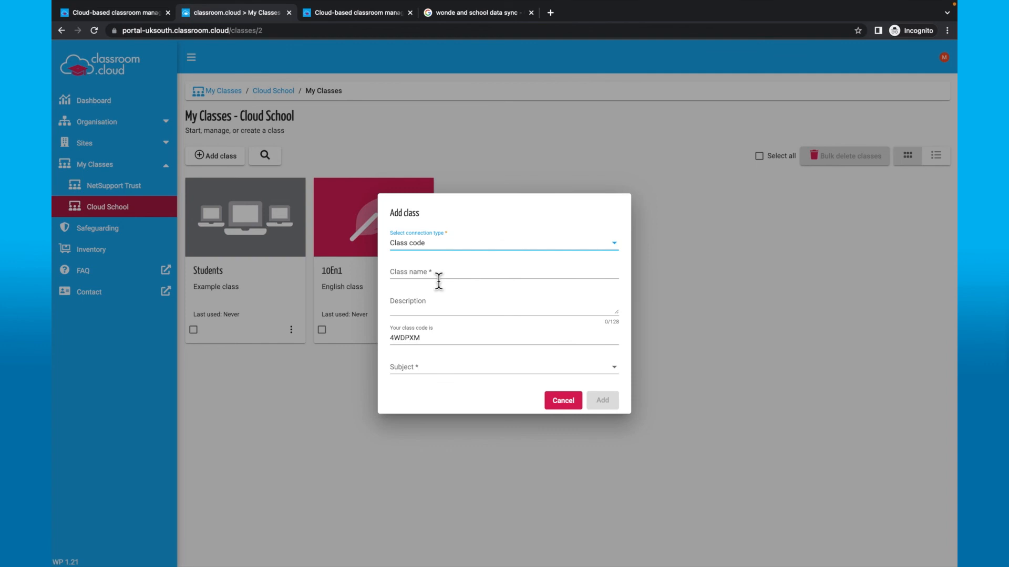
{"action": "left_click", "coordinate": [565, 406]}
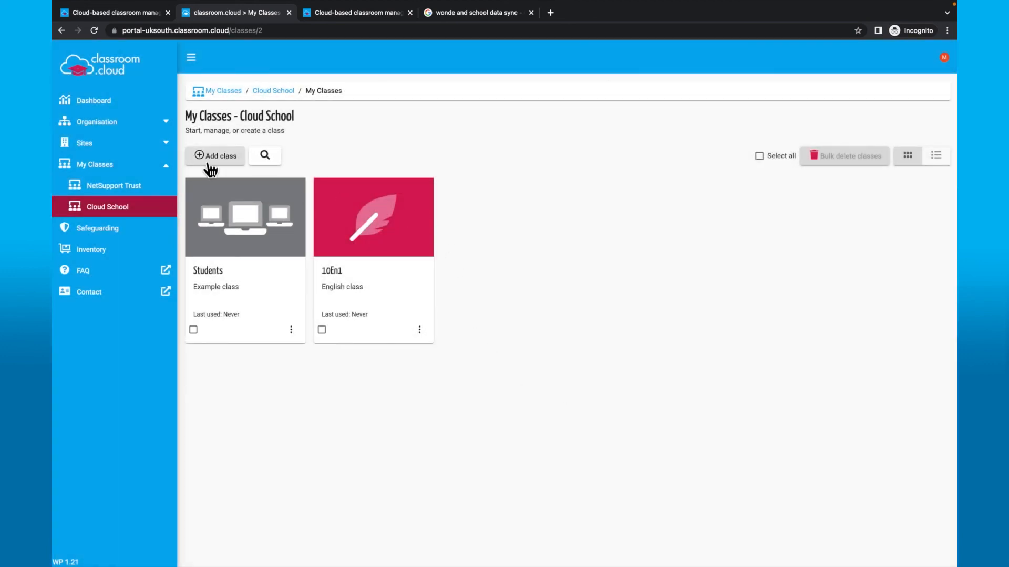
- Look over the organisation's device group settings, then return to Cloud School's class list
{"action": "left_click", "coordinate": [137, 132]}
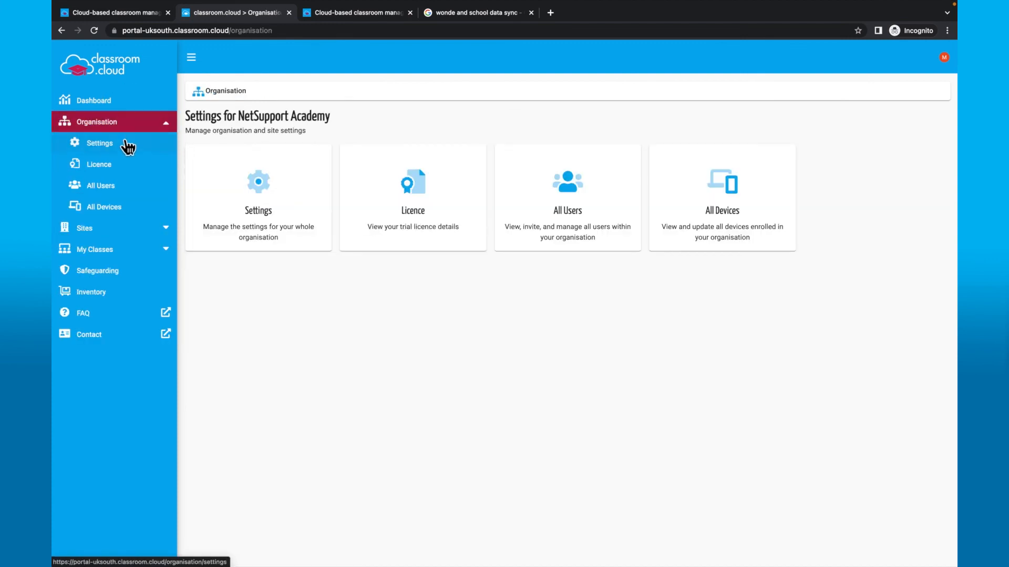
{"action": "left_click", "coordinate": [129, 150]}
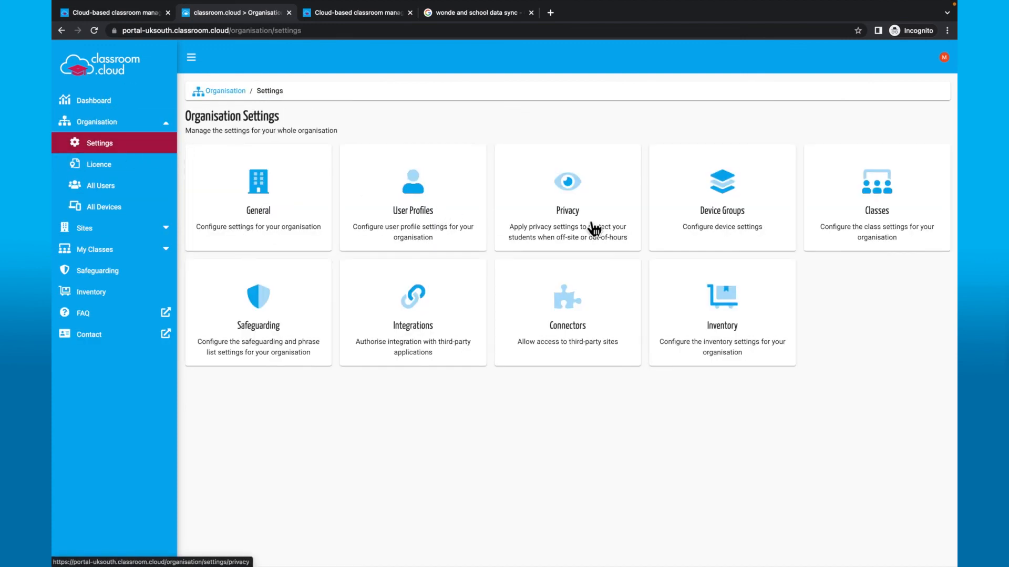
{"action": "left_click", "coordinate": [706, 215]}
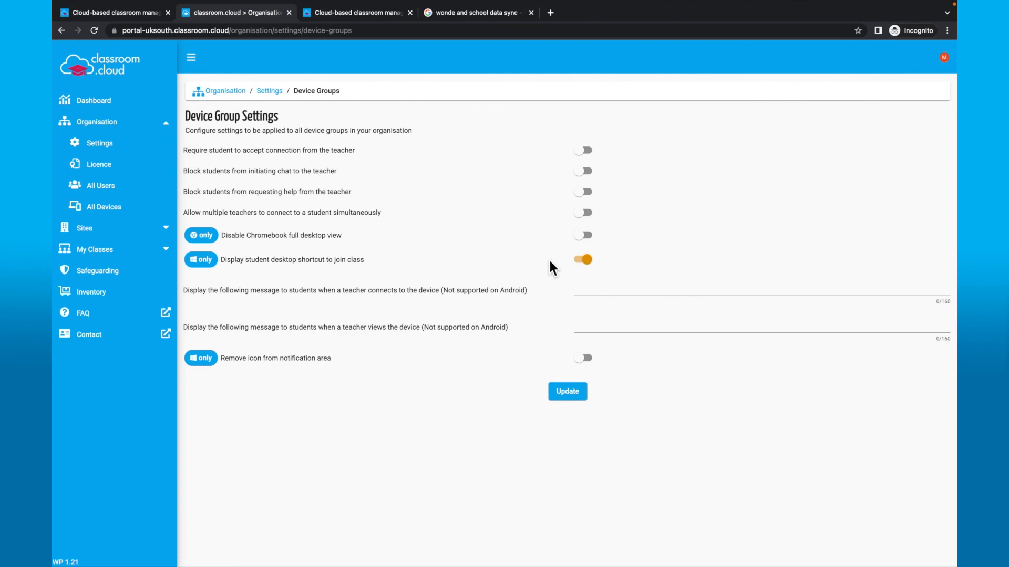
{"action": "left_click", "coordinate": [132, 250]}
{"action": "left_click", "coordinate": [380, 216]}
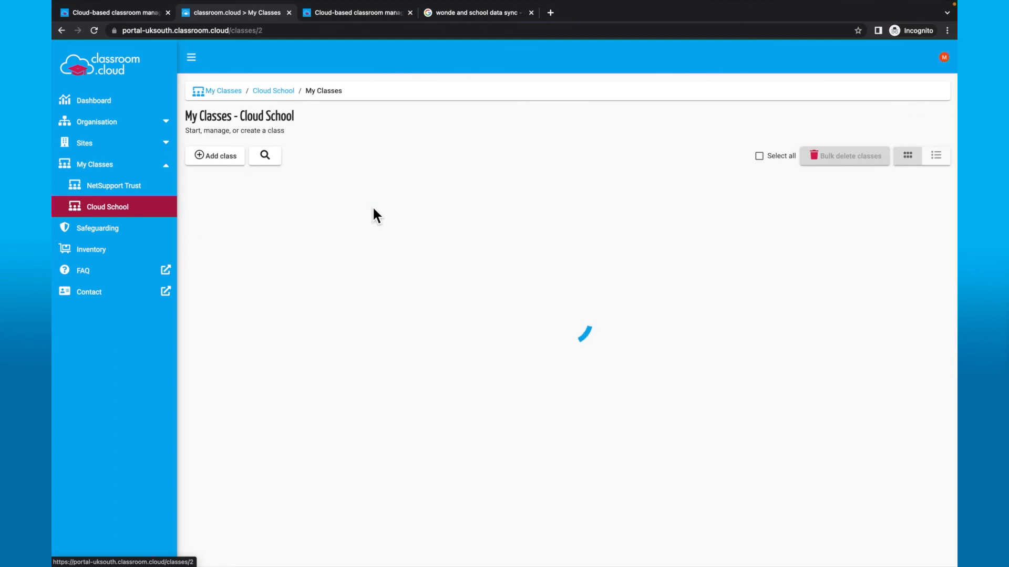
- Create class 11En1 with the Class code connection type and subject English
{"action": "left_click", "coordinate": [233, 159]}
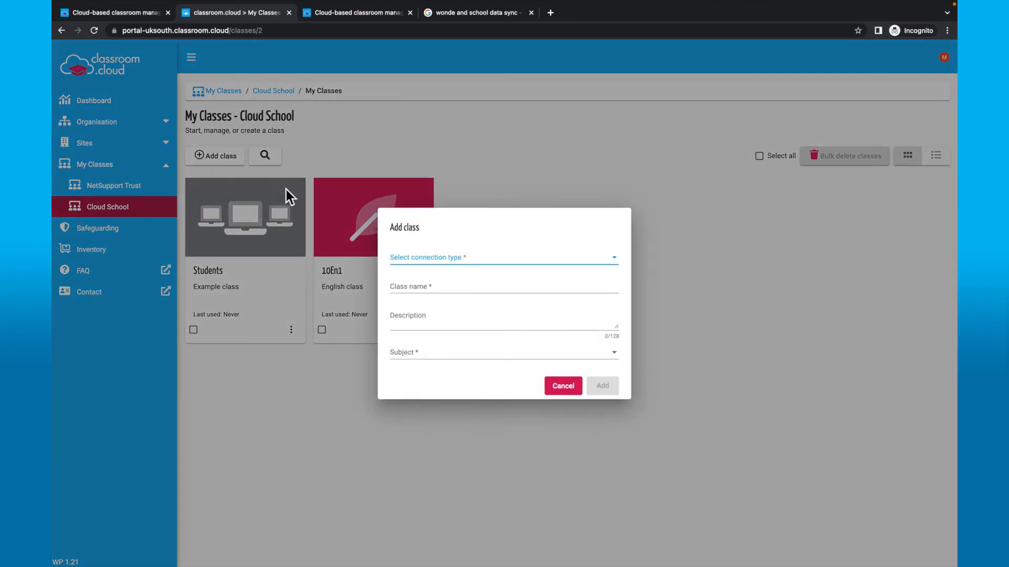
{"action": "left_click", "coordinate": [626, 265]}
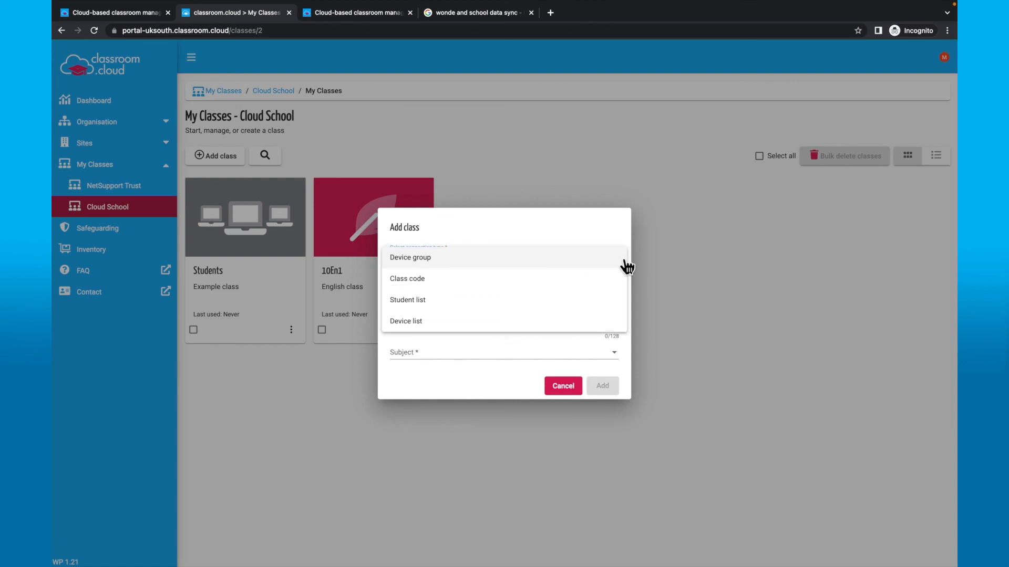
{"action": "left_click", "coordinate": [465, 284]}
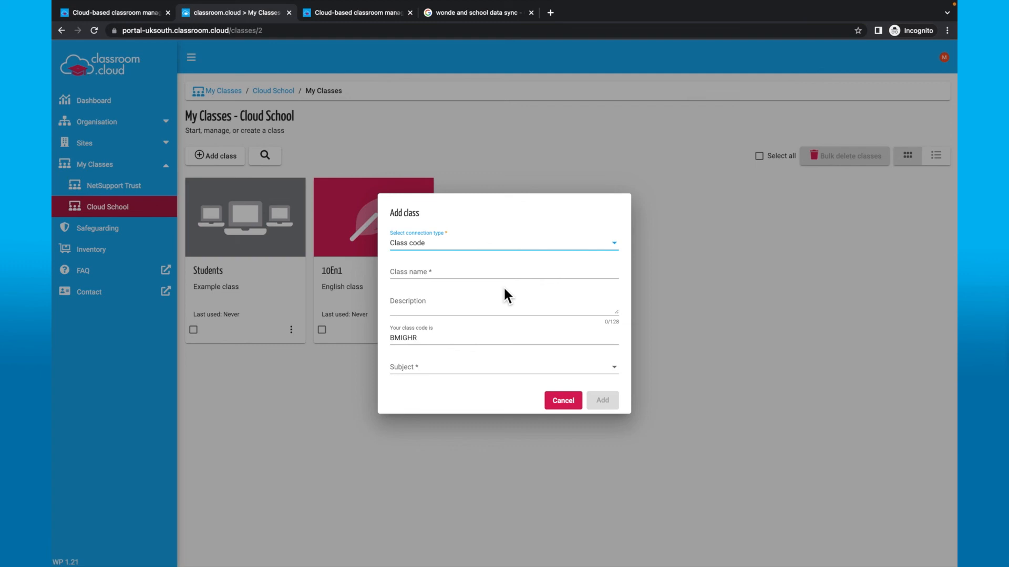
{"action": "left_click", "coordinate": [483, 274]}
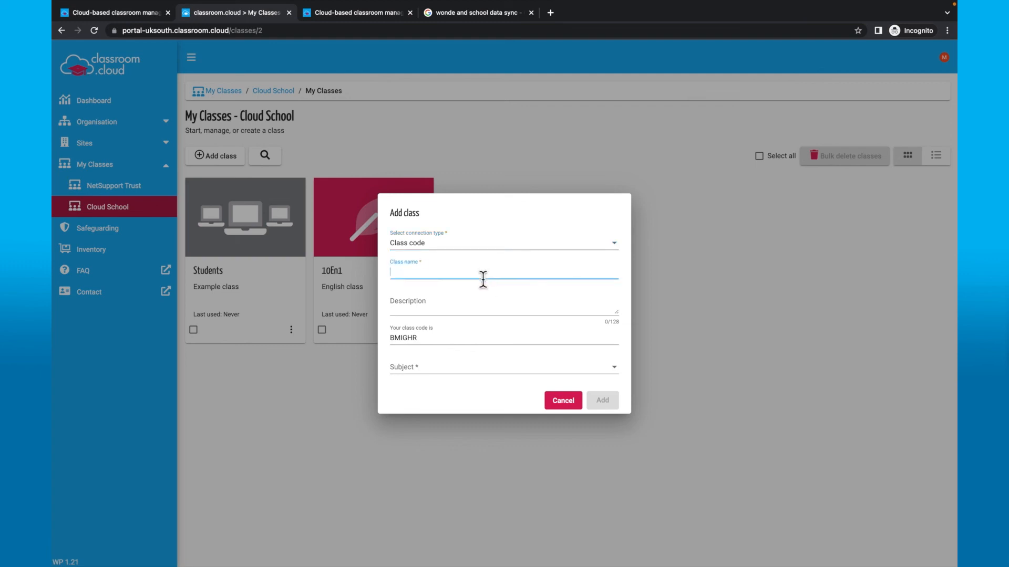
{"action": "type", "text": "11En1"}
{"action": "left_click", "coordinate": [479, 372]}
{"action": "scroll", "coordinate": [497, 413], "scroll_direction": "down", "scroll_amount": 4}
{"action": "scroll", "coordinate": [508, 409], "scroll_direction": "up", "scroll_amount": 1}
{"action": "scroll", "coordinate": [508, 409], "scroll_direction": "up", "scroll_amount": 1}
{"action": "left_click", "coordinate": [442, 387]}
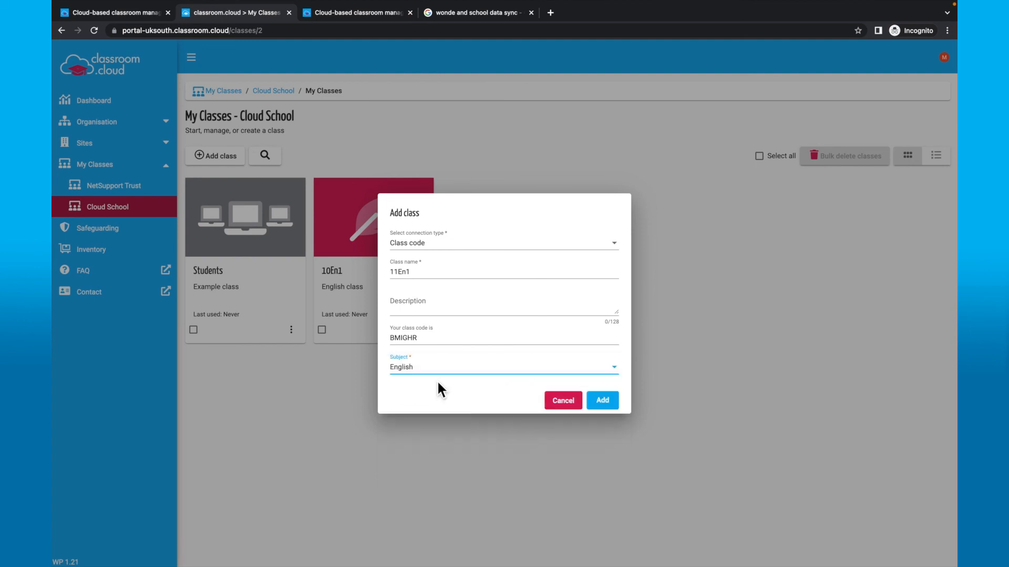
{"action": "left_click", "coordinate": [607, 405]}
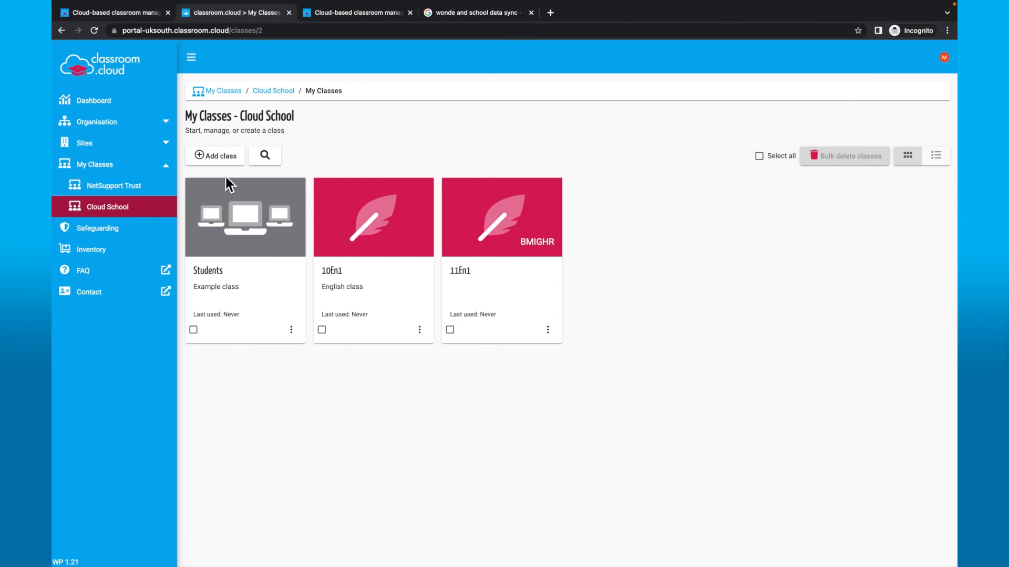
{"action": "left_click", "coordinate": [207, 158]}
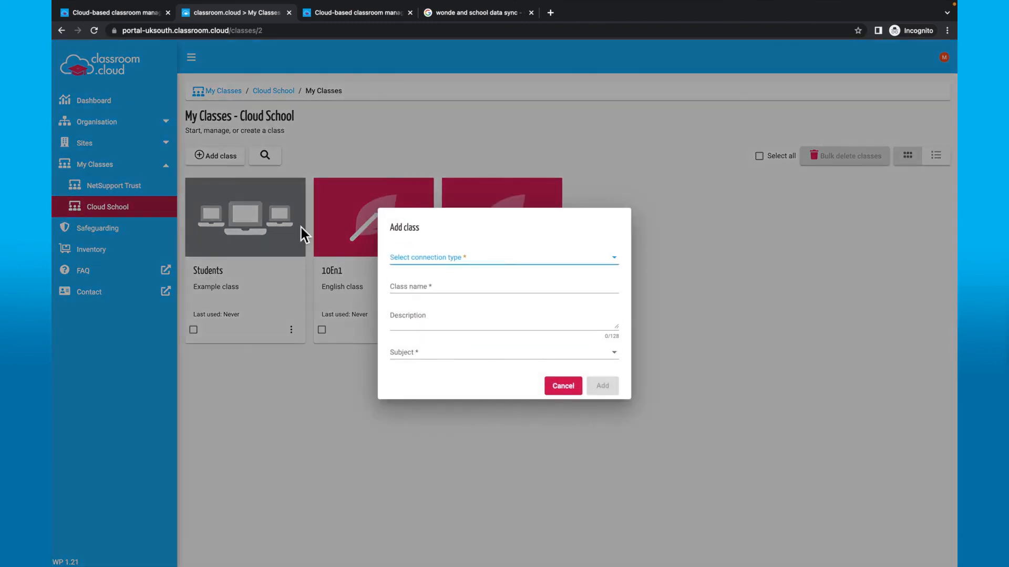
{"action": "left_click", "coordinate": [415, 262]}
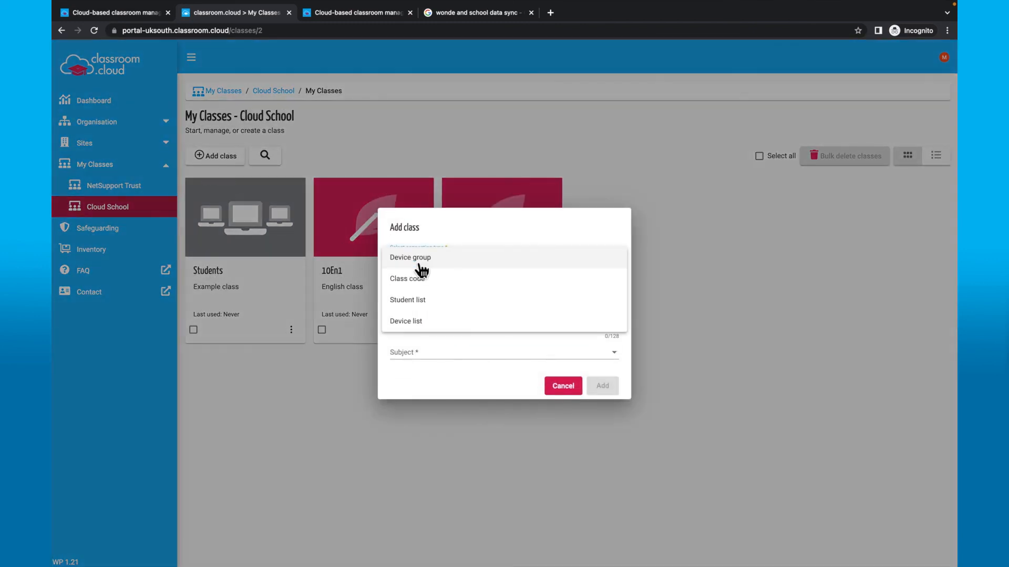
{"action": "left_click", "coordinate": [458, 299]}
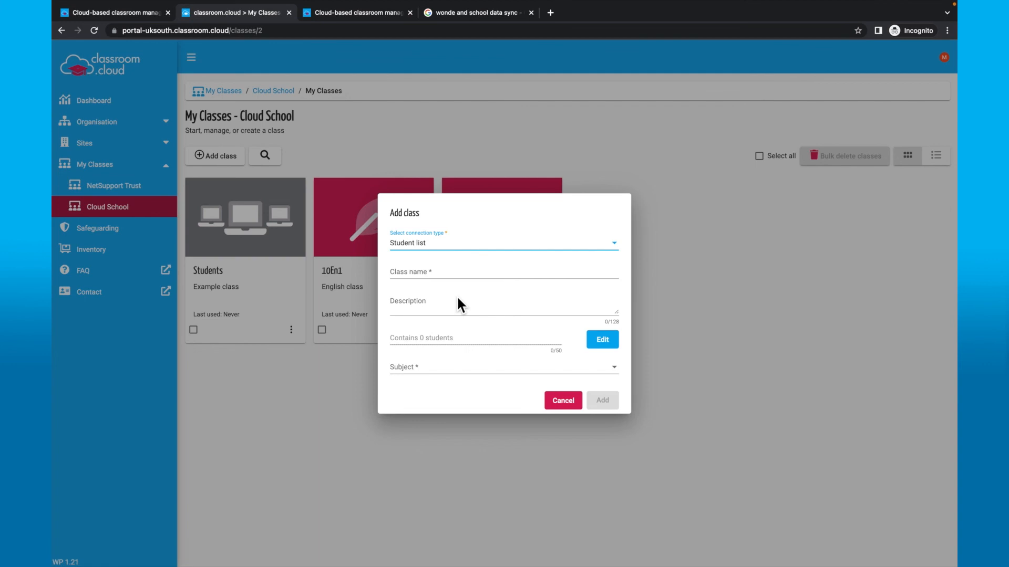
{"action": "left_click", "coordinate": [442, 274]}
{"action": "type", "text": "7ARt"}
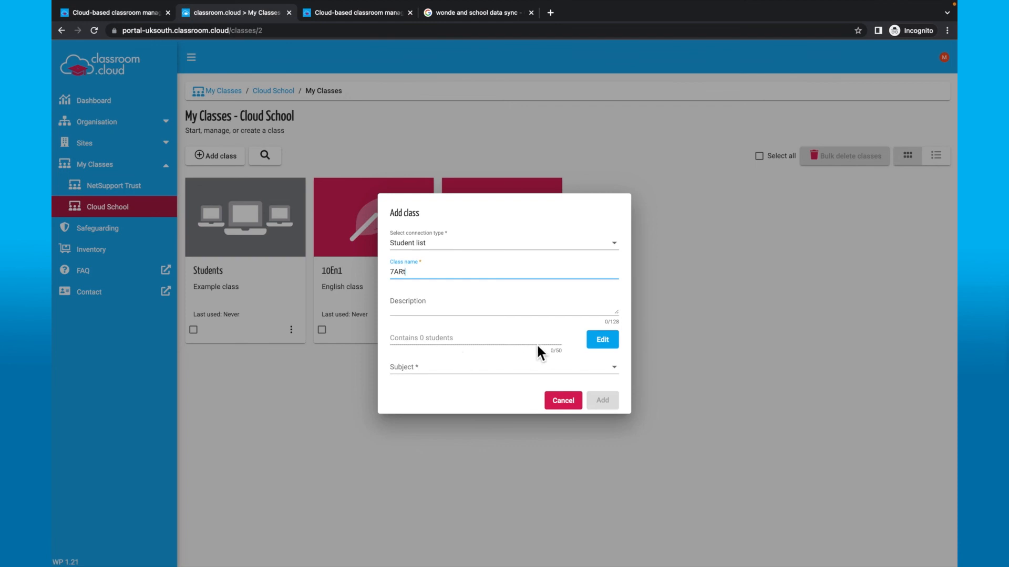
{"action": "left_click", "coordinate": [602, 346]}
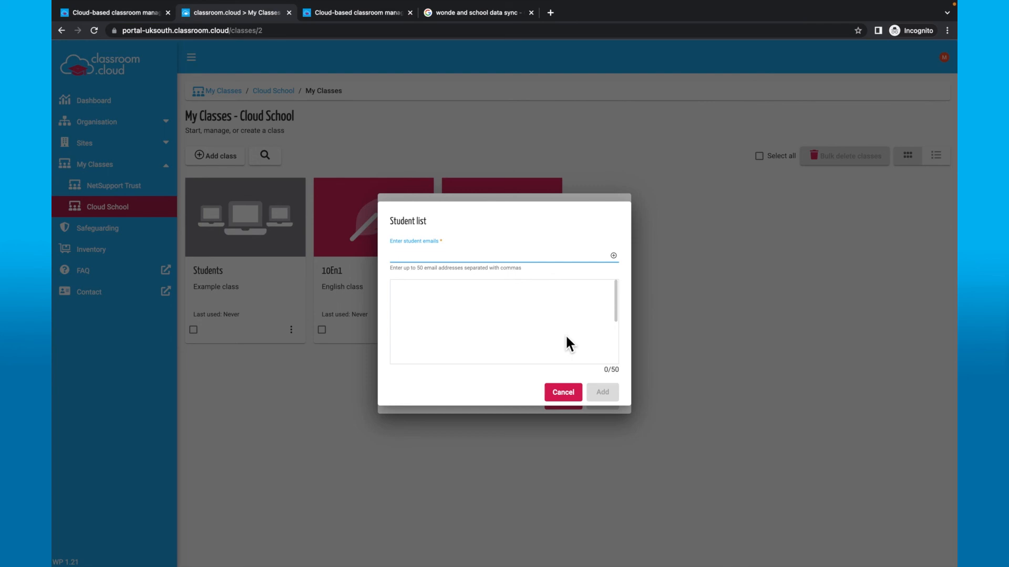
{"action": "left_click", "coordinate": [572, 393]}
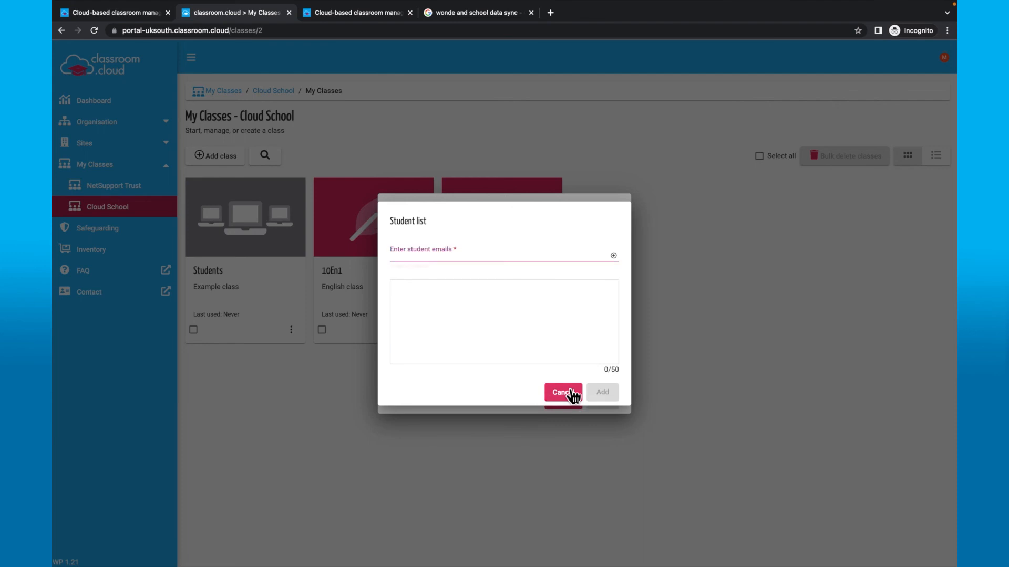
{"action": "left_click", "coordinate": [564, 396]}
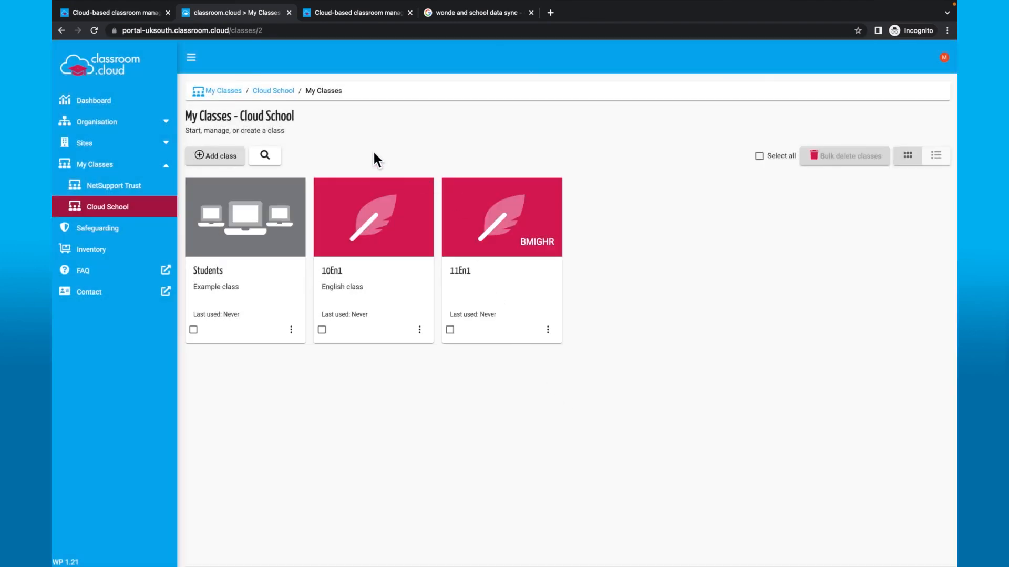
{"action": "left_click", "coordinate": [223, 155]}
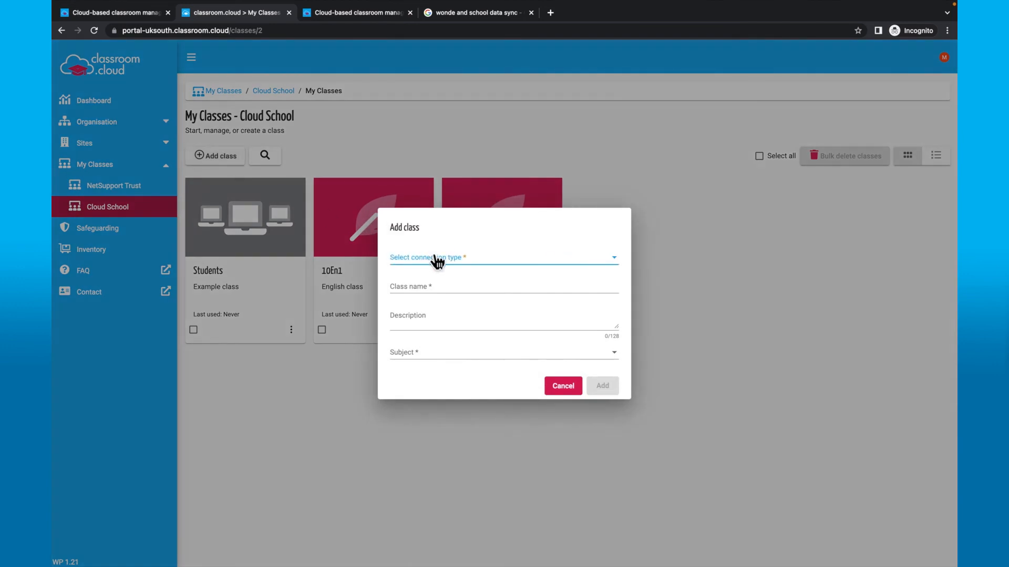
- Start a Device list class named 7ART
{"action": "left_click", "coordinate": [437, 260]}
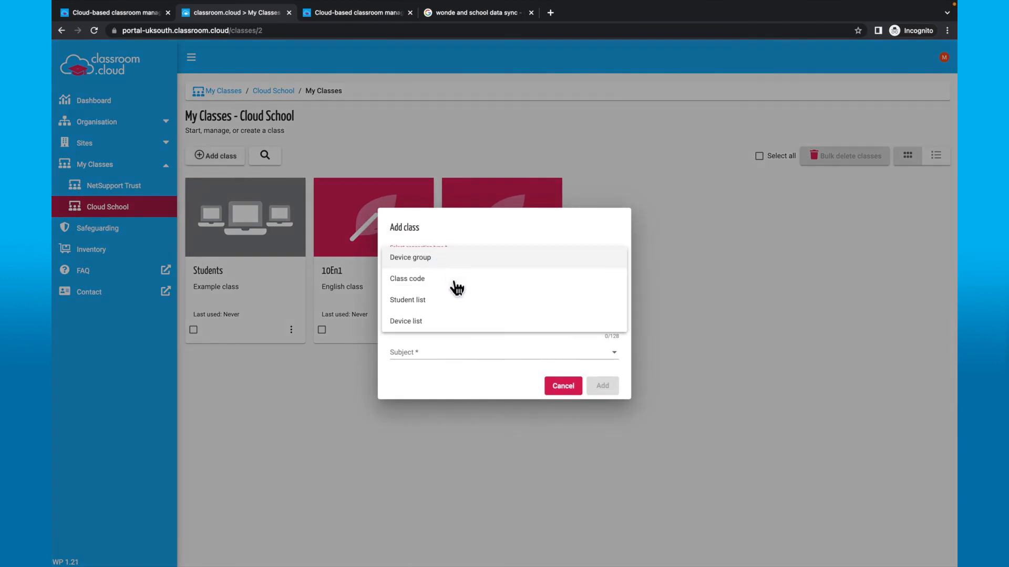
{"action": "left_click", "coordinate": [458, 325]}
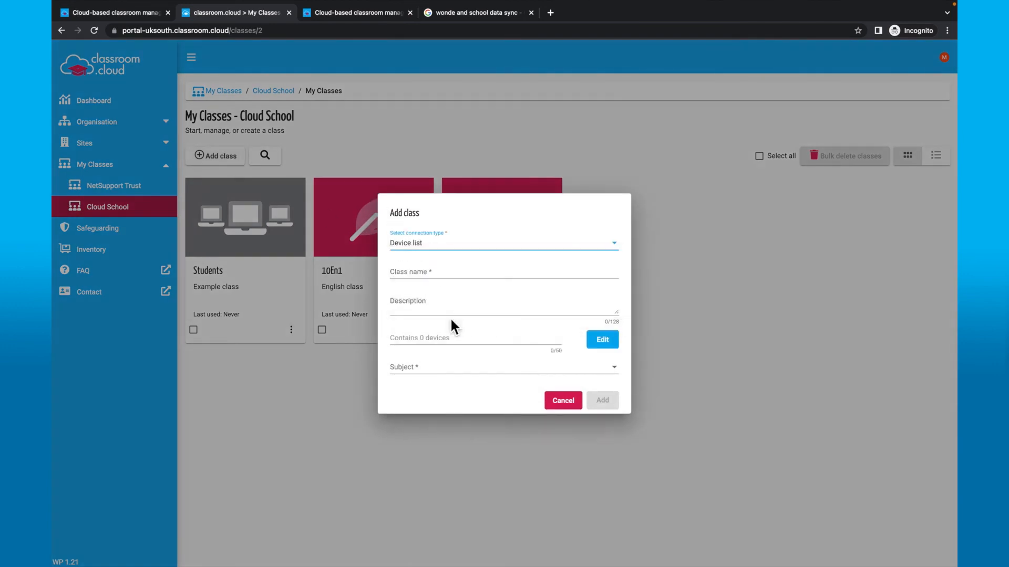
{"action": "left_click", "coordinate": [462, 280]}
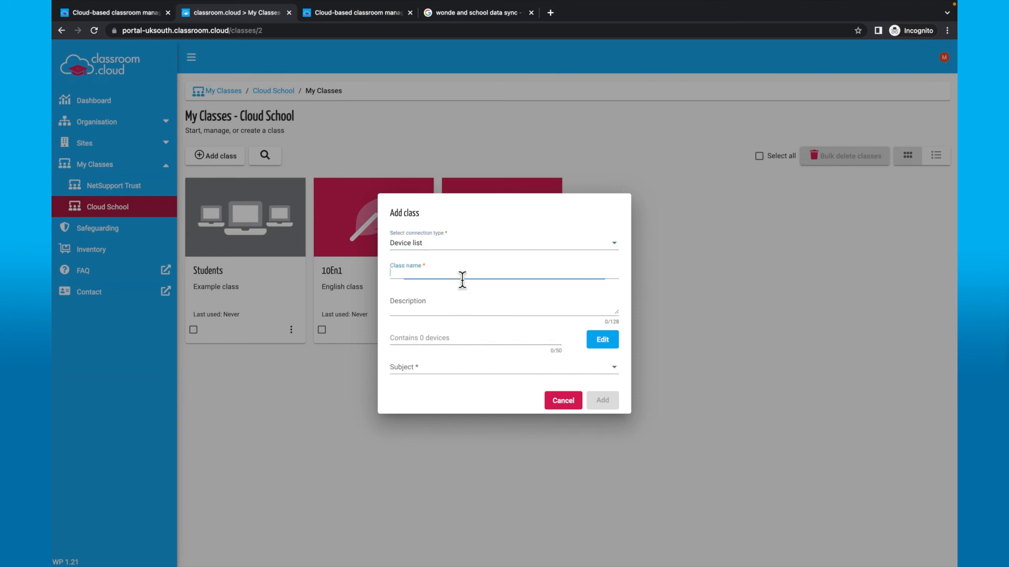
{"action": "type", "text": "7ART"}
- Add device DESKTOP-43OUR8U to 7ART, set subject Art, and create the class
{"action": "left_click", "coordinate": [601, 341]}
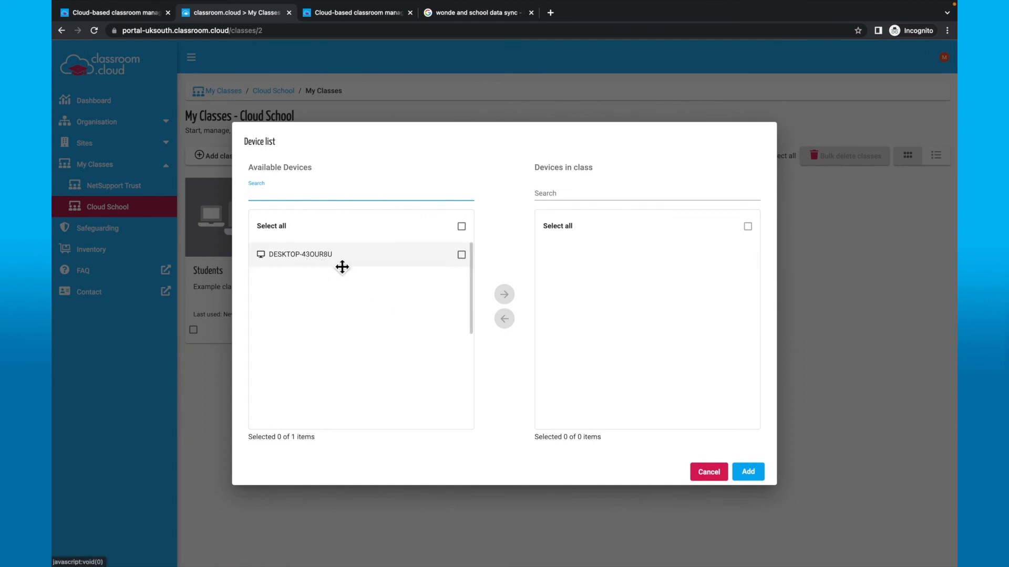
{"action": "left_click", "coordinate": [467, 262]}
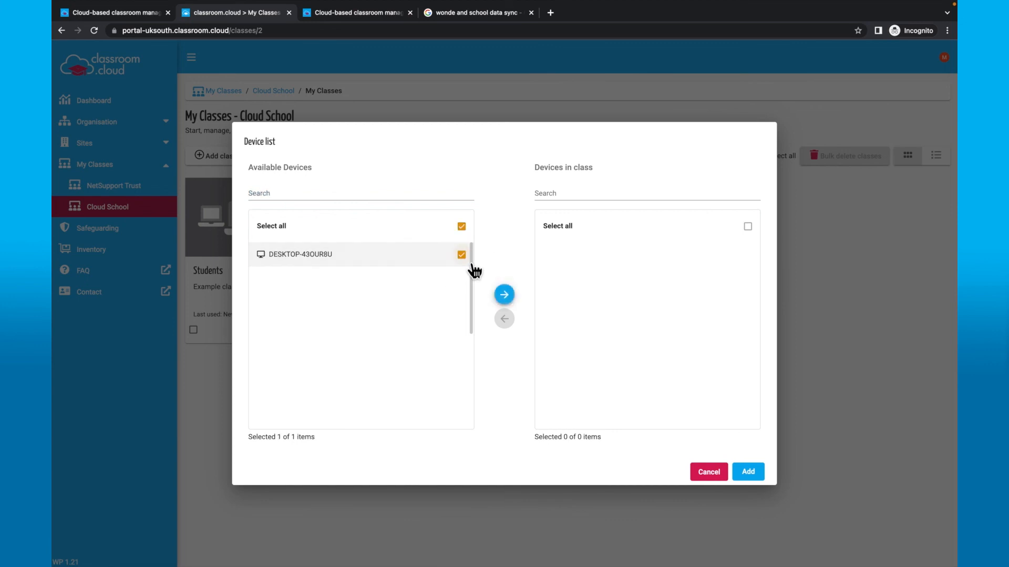
{"action": "left_click", "coordinate": [505, 295]}
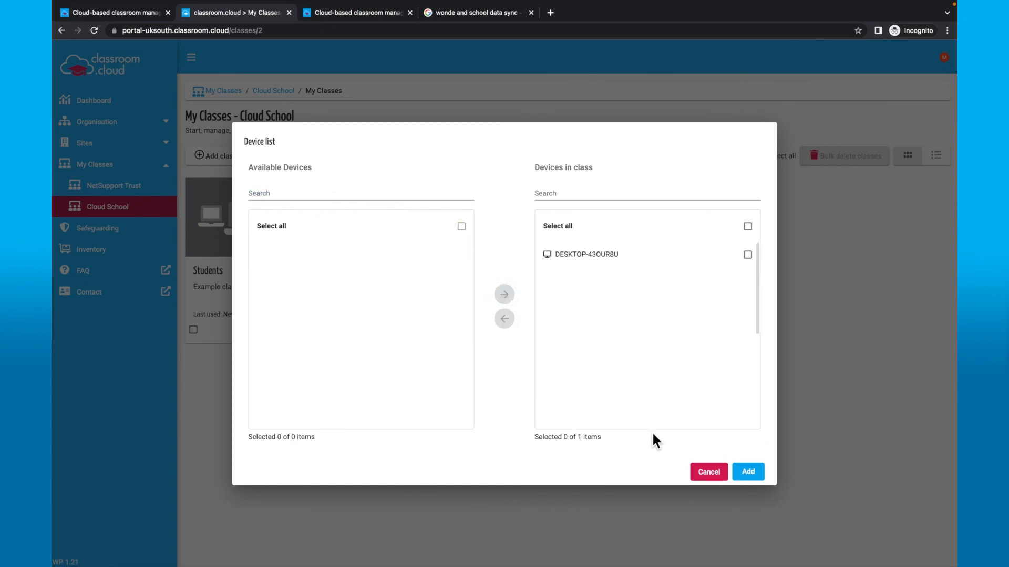
{"action": "left_click", "coordinate": [748, 472]}
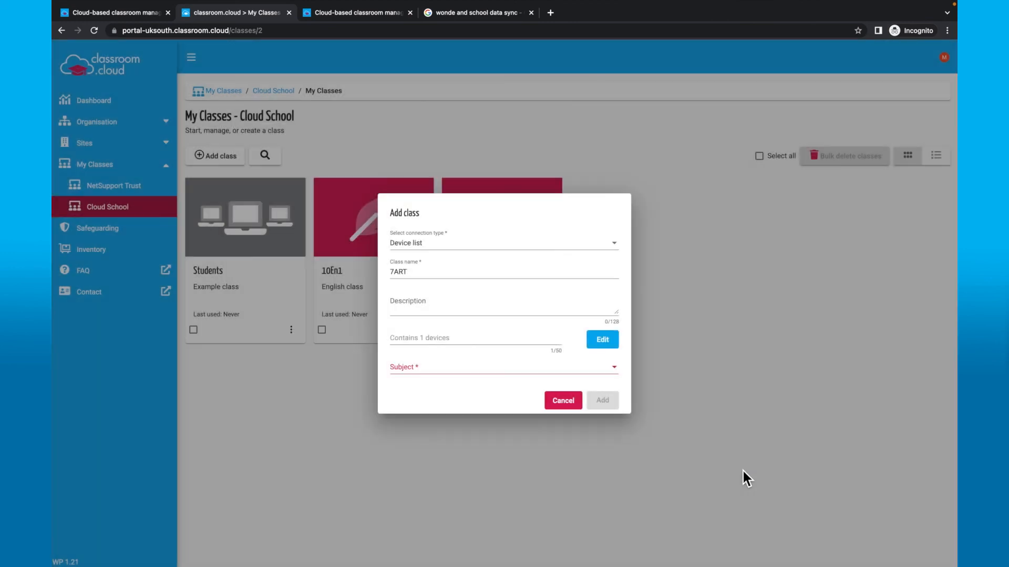
{"action": "left_click", "coordinate": [619, 373]}
{"action": "left_click", "coordinate": [519, 376]}
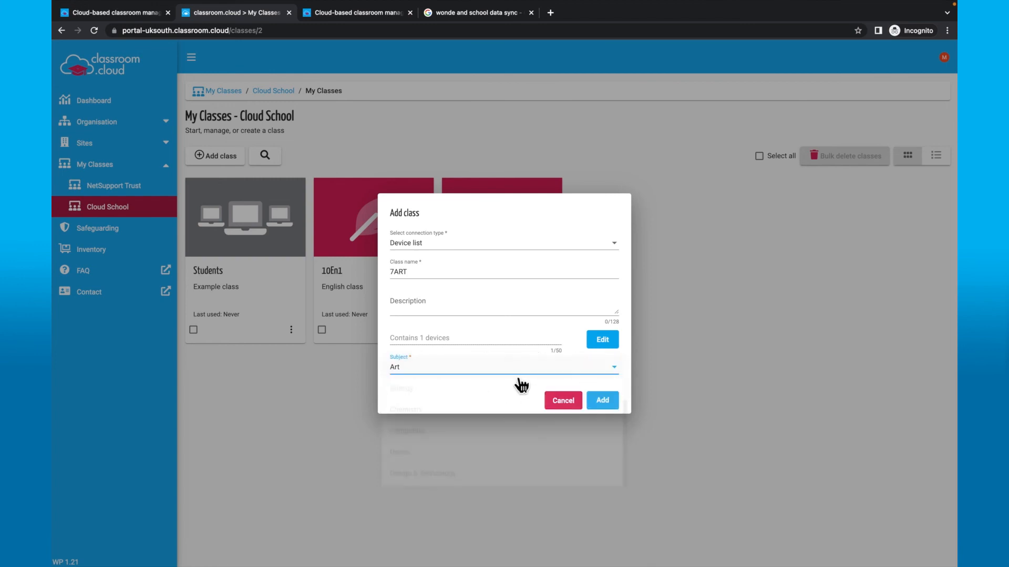
{"action": "left_click", "coordinate": [604, 406]}
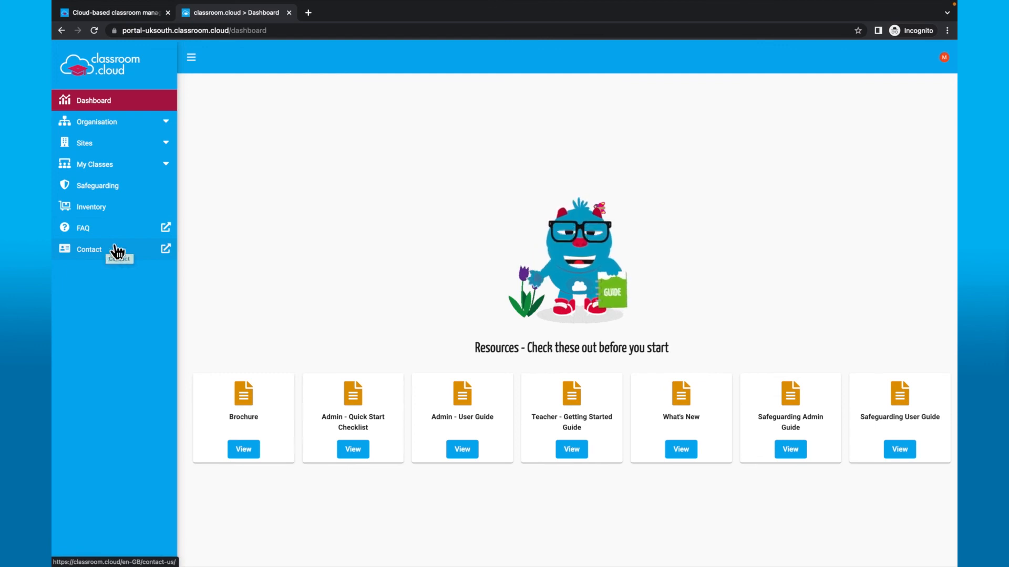
- Switch to the browser tab with the public classroom.cloud homepage
{"action": "left_click", "coordinate": [124, 11]}
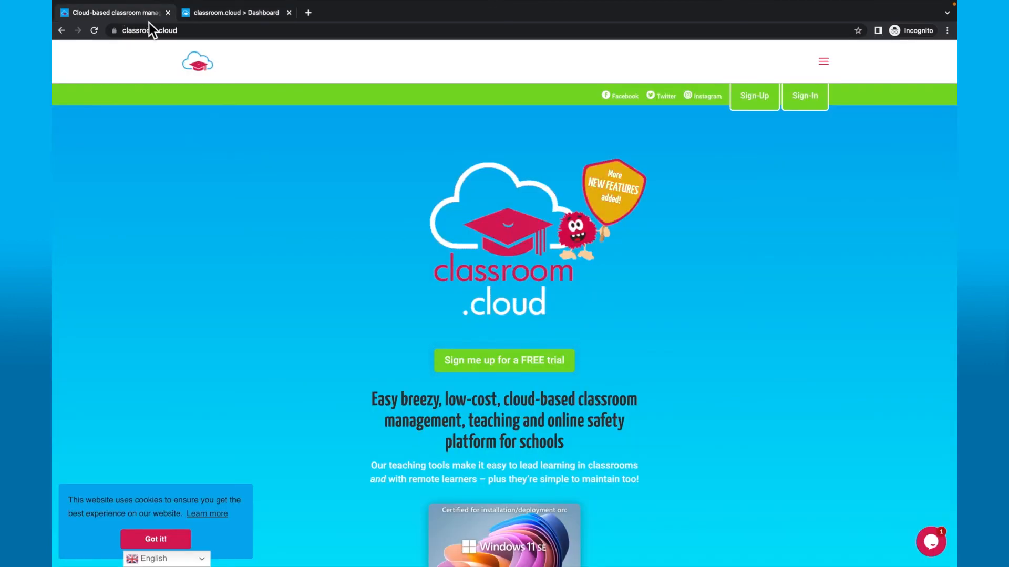